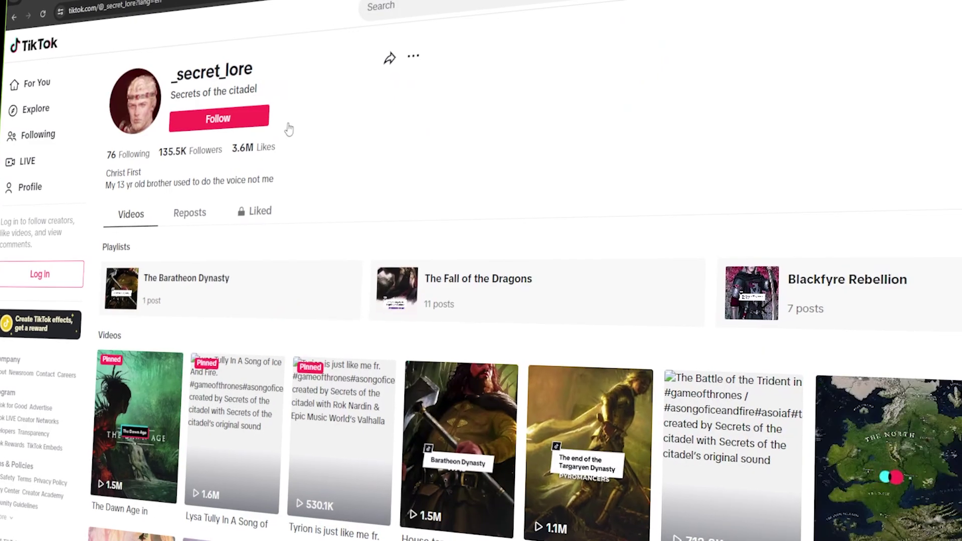
# Scroll through the fantasybucketknight profile's grid of Game of Thrones lore videos.
pyautogui.scroll(-10, 737, 88)
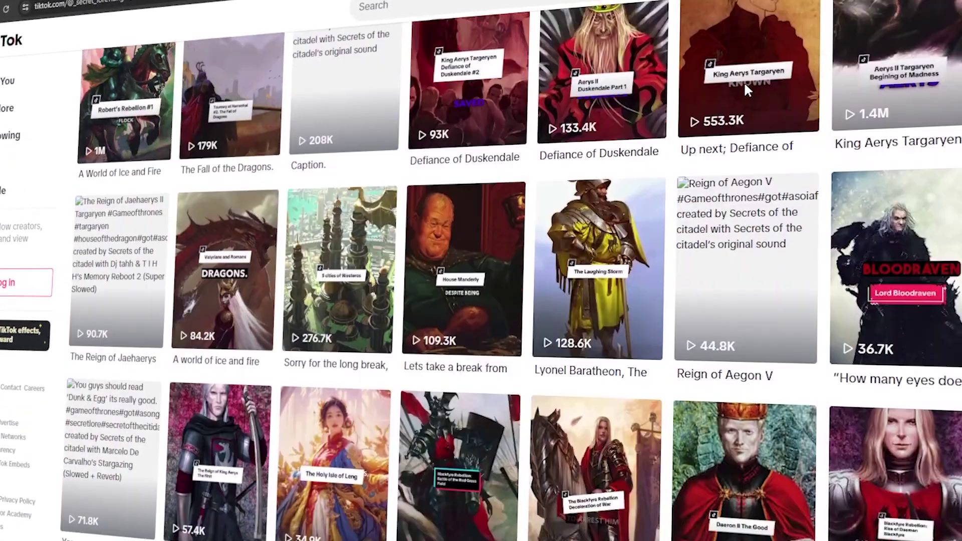
pyautogui.scroll(-10, 744, 81)
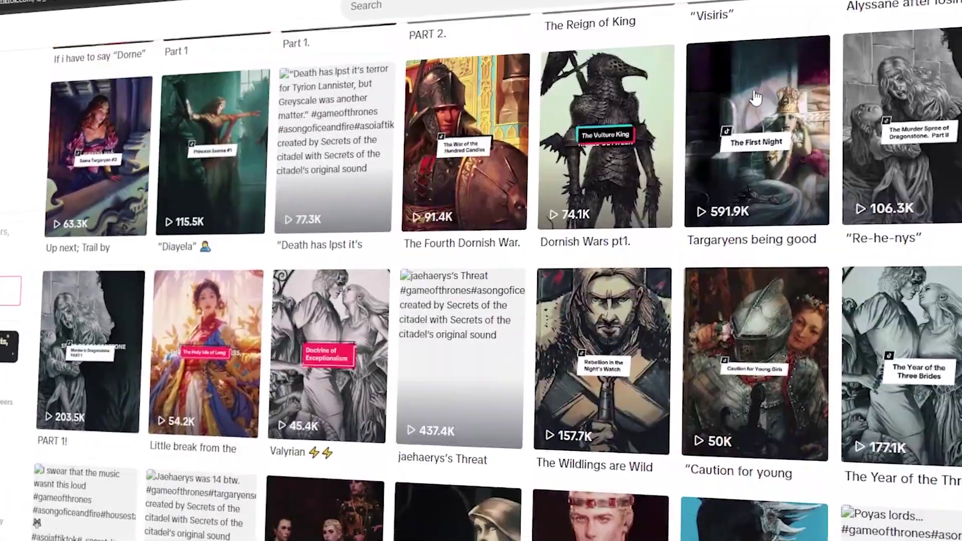
pyautogui.scroll(-4, 756, 97)
pyautogui.scroll(8, 762, 100)
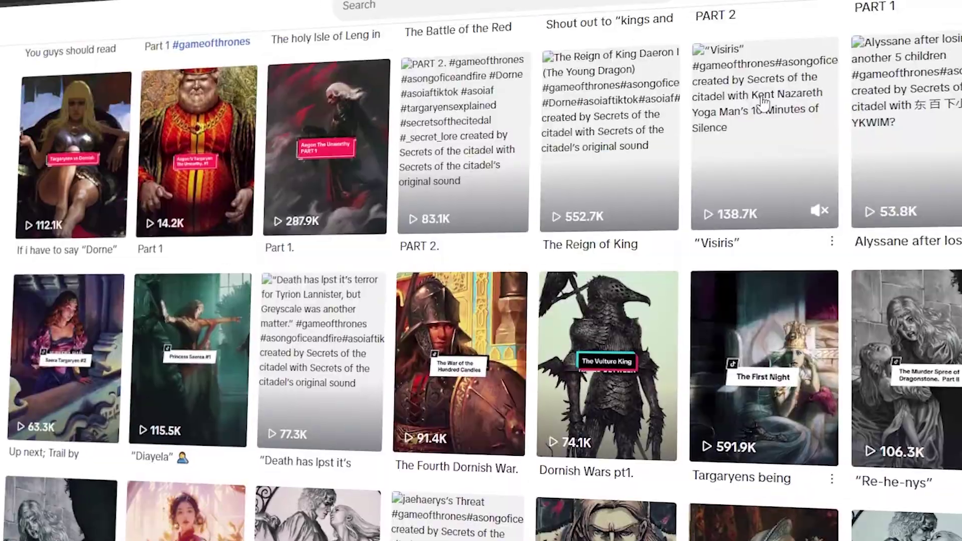
pyautogui.scroll(15, 763, 103)
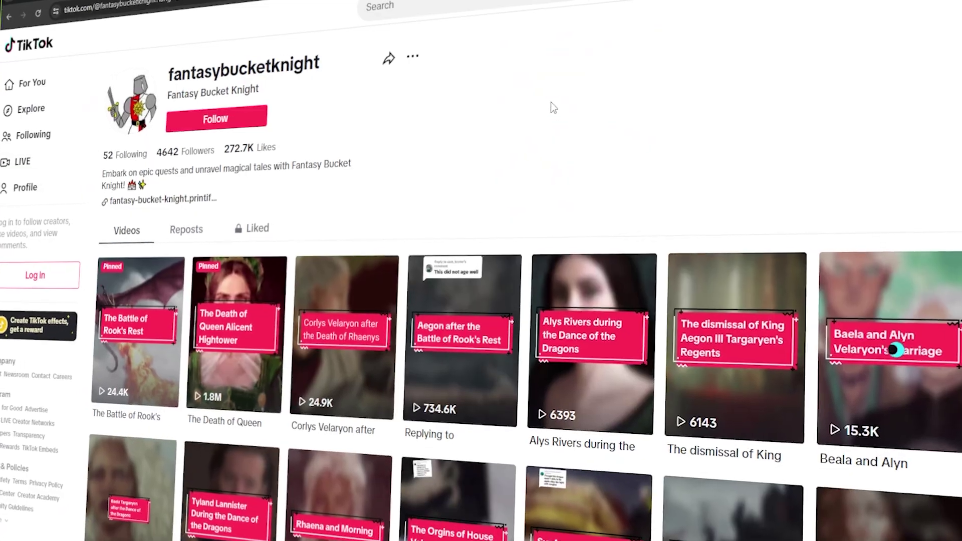
pyautogui.scroll(-12, 556, 105)
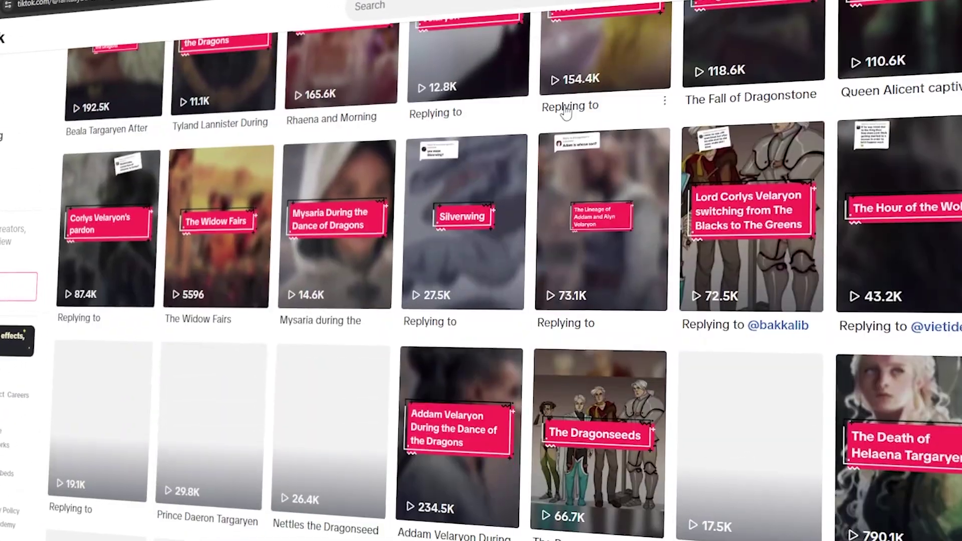
pyautogui.scroll(-6, 567, 114)
pyautogui.scroll(-6, 569, 118)
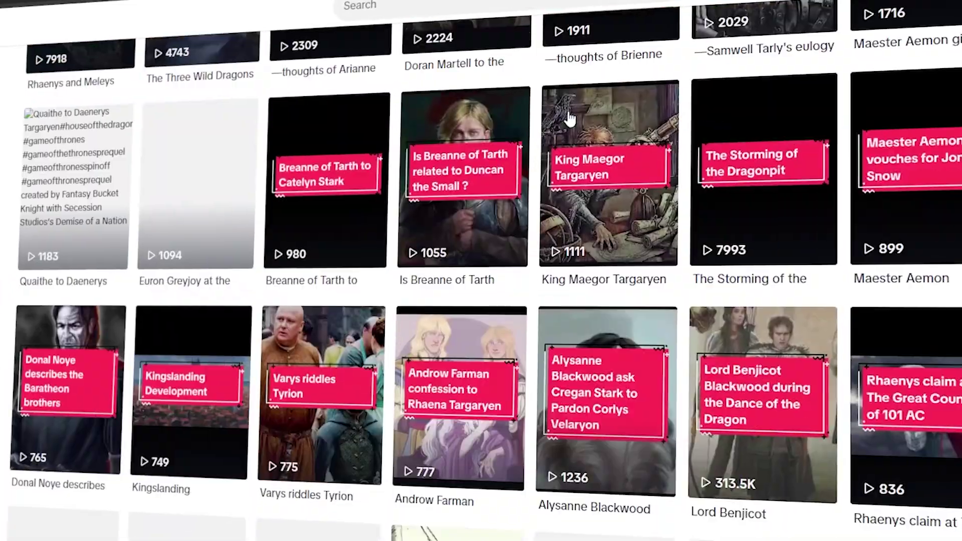
pyautogui.scroll(-3, 570, 120)
pyautogui.scroll(9, 572, 124)
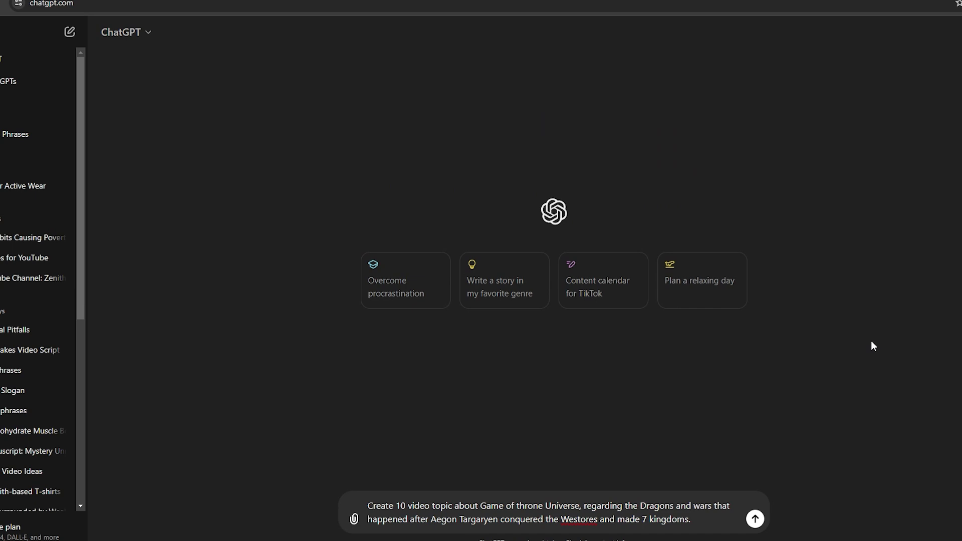
# Send the prompt asking for 10 Game of Thrones video topics on dragons and wars.
pyautogui.press('Return')
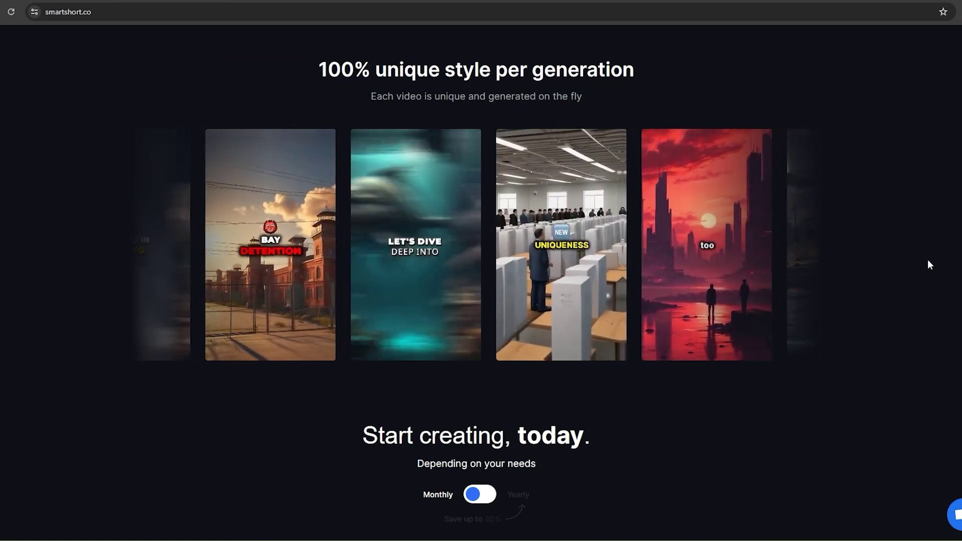
# Scroll up past the Step sections to the header and video idea box.
pyautogui.scroll(5, 928, 260)
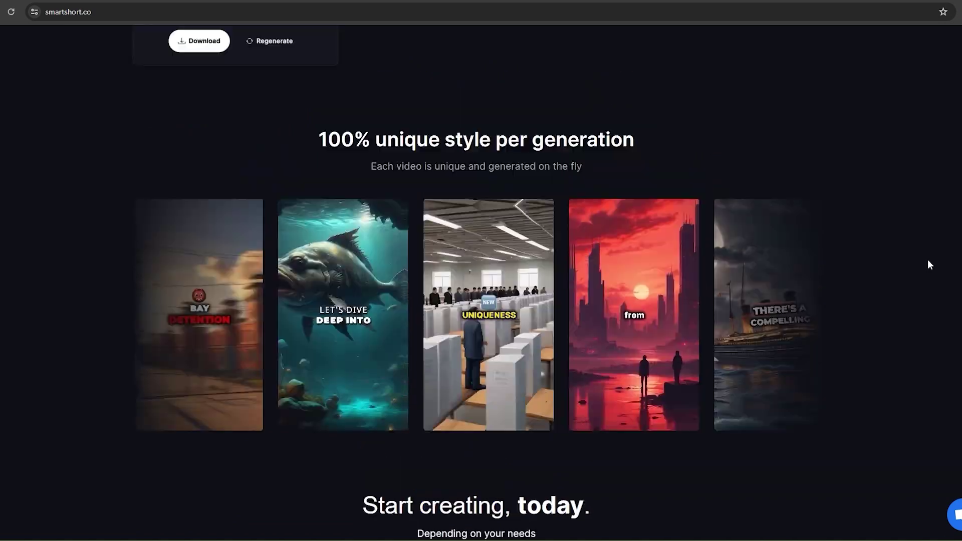
pyautogui.scroll(3, 929, 260)
pyautogui.scroll(7, 928, 259)
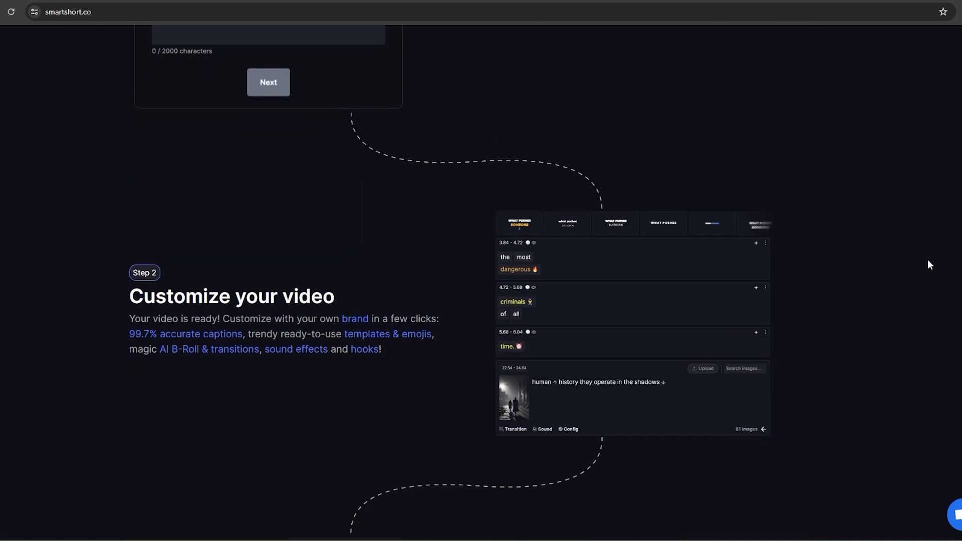
pyautogui.scroll(7, 928, 260)
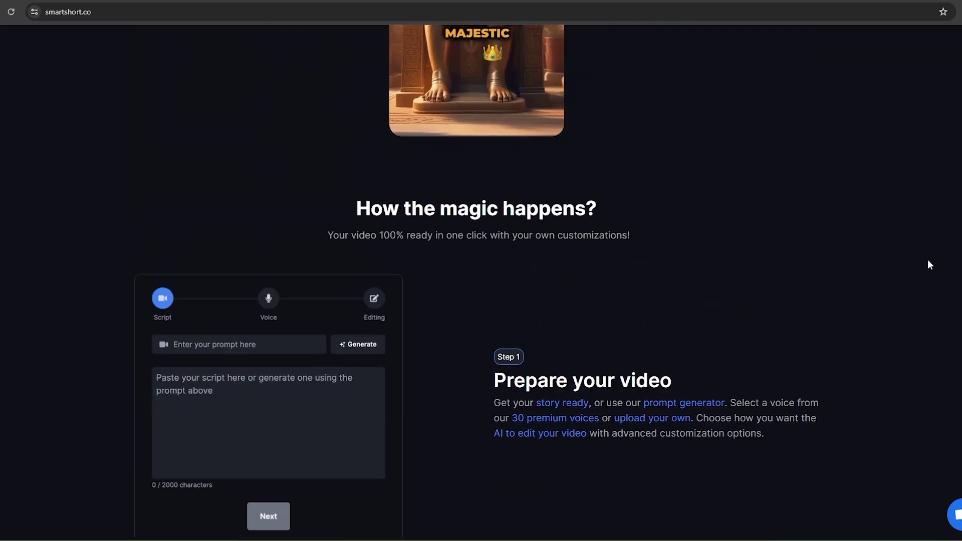
pyautogui.scroll(8, 928, 260)
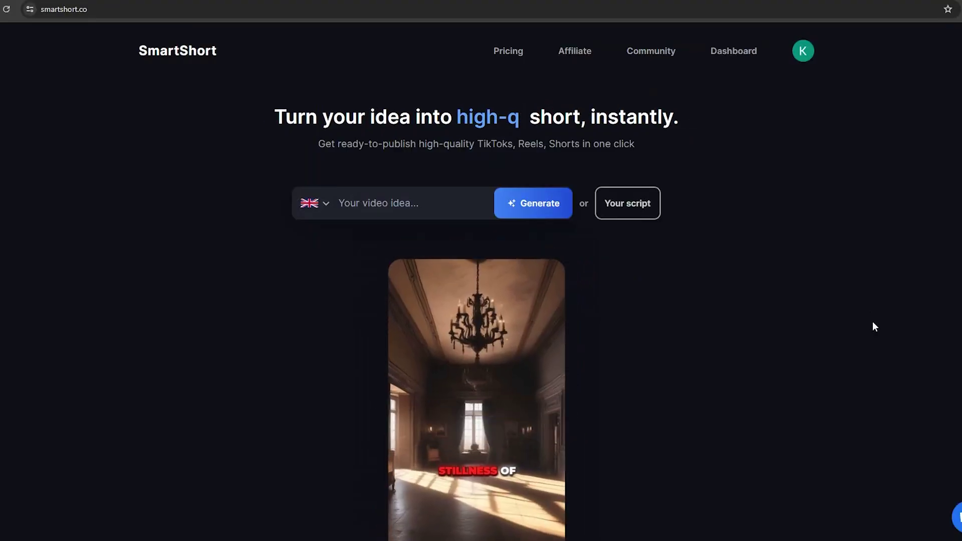
# From the Dashboard, start a new project and generate the Balerion the Black Dread script.
pyautogui.click(733, 54)
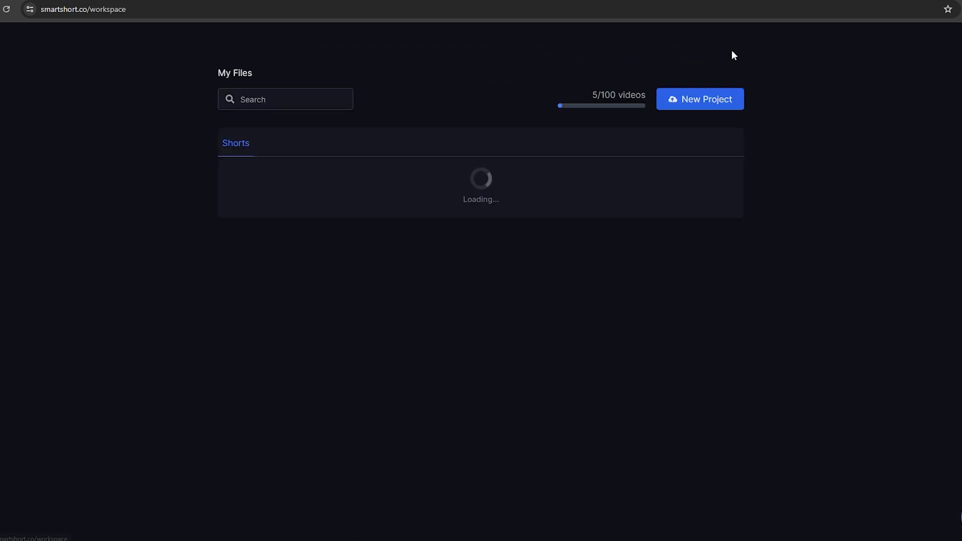
pyautogui.click(710, 103)
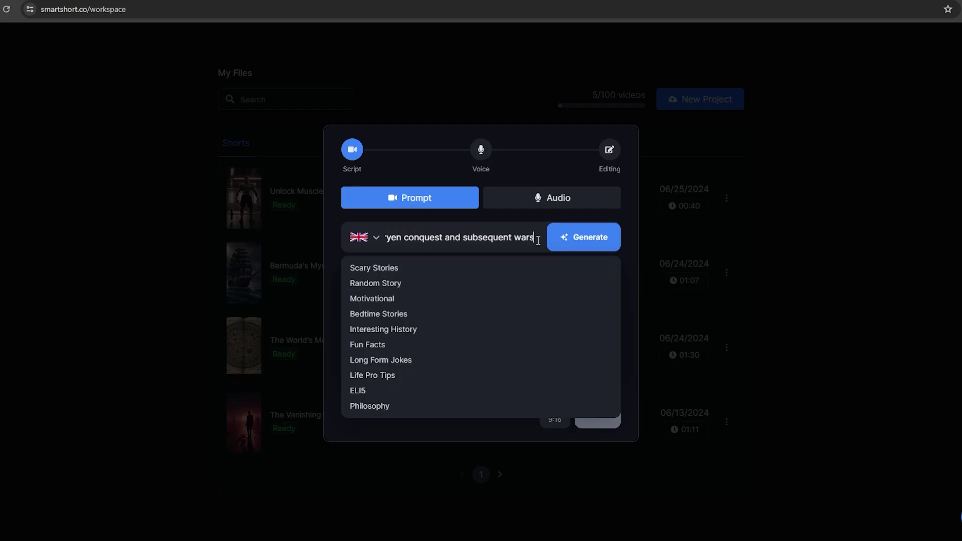
pyautogui.click(580, 243)
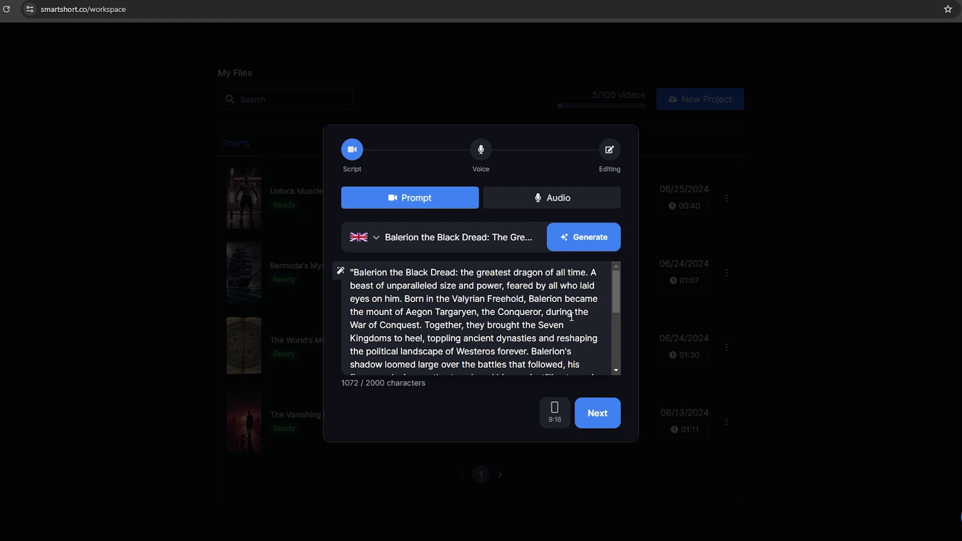
# Set the video format to 9:16 Portrait and continue to voice selection.
pyautogui.click(555, 412)
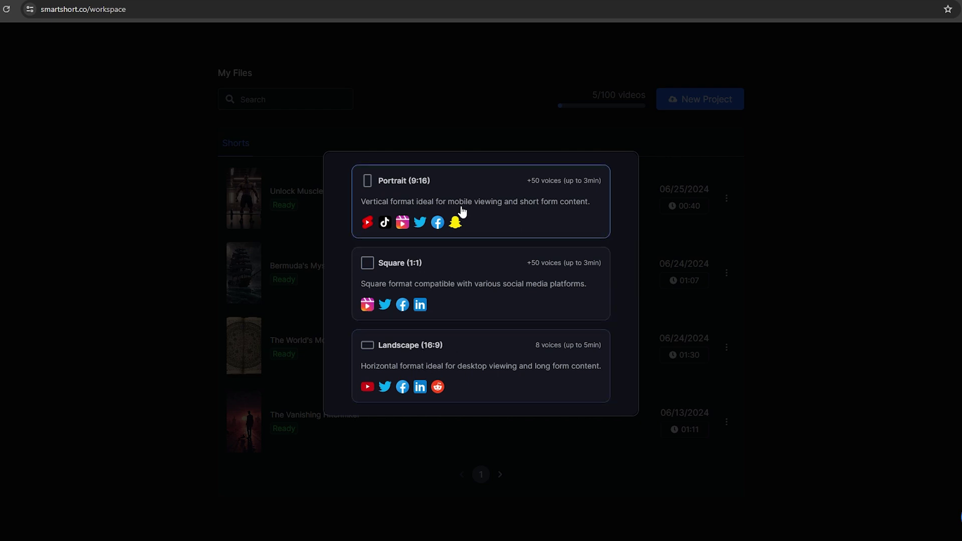
pyautogui.click(497, 200)
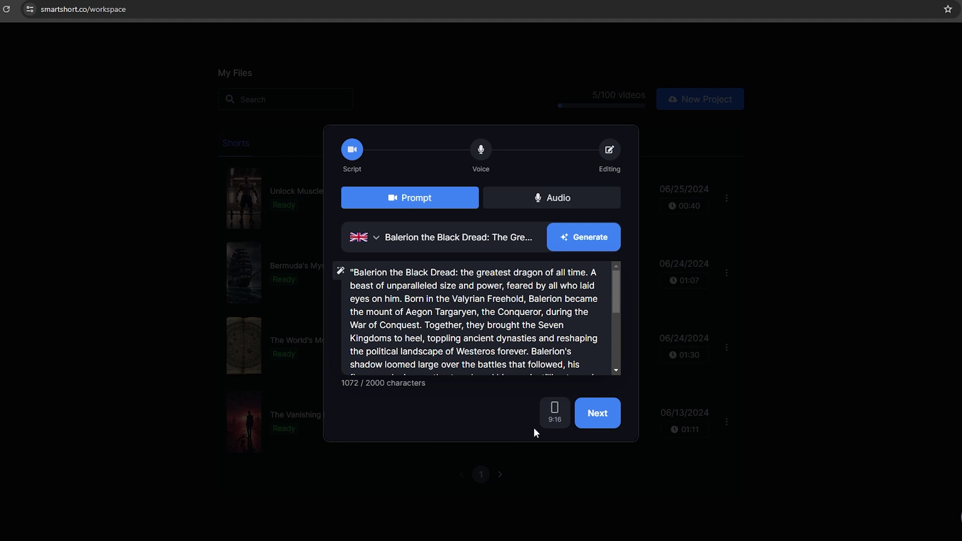
pyautogui.click(604, 420)
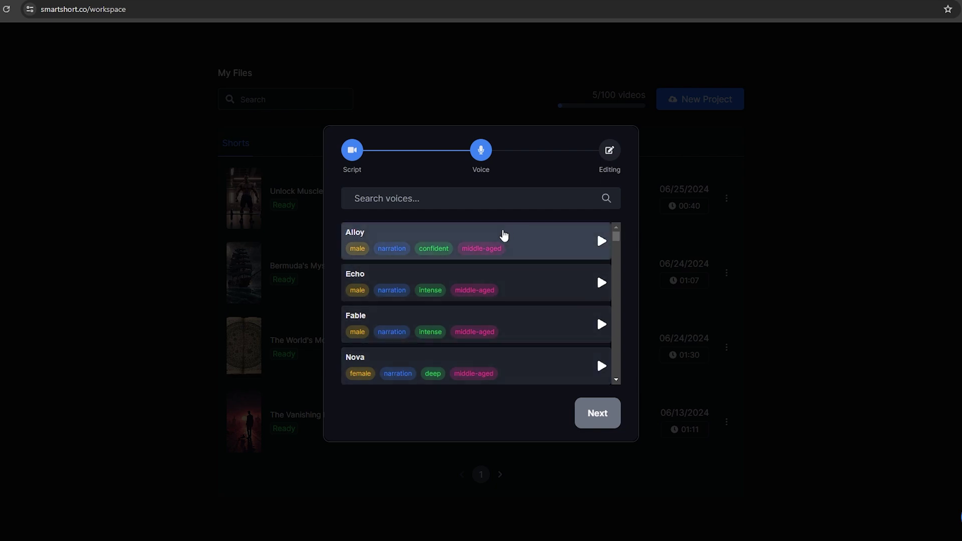
# Pick Brian (male, narration, deep) from the voice list and continue.
pyautogui.scroll(-4, 499, 281)
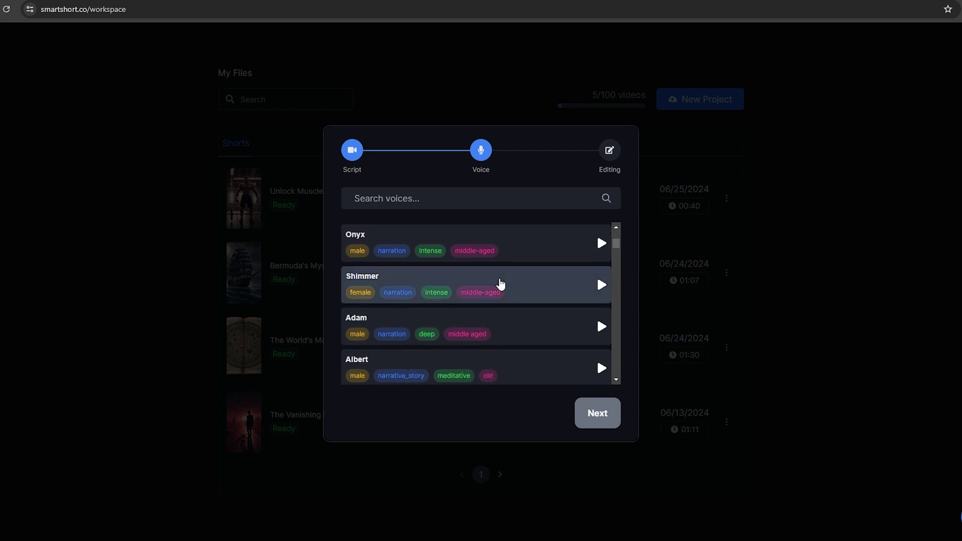
pyautogui.scroll(-8, 500, 284)
pyautogui.click(604, 294)
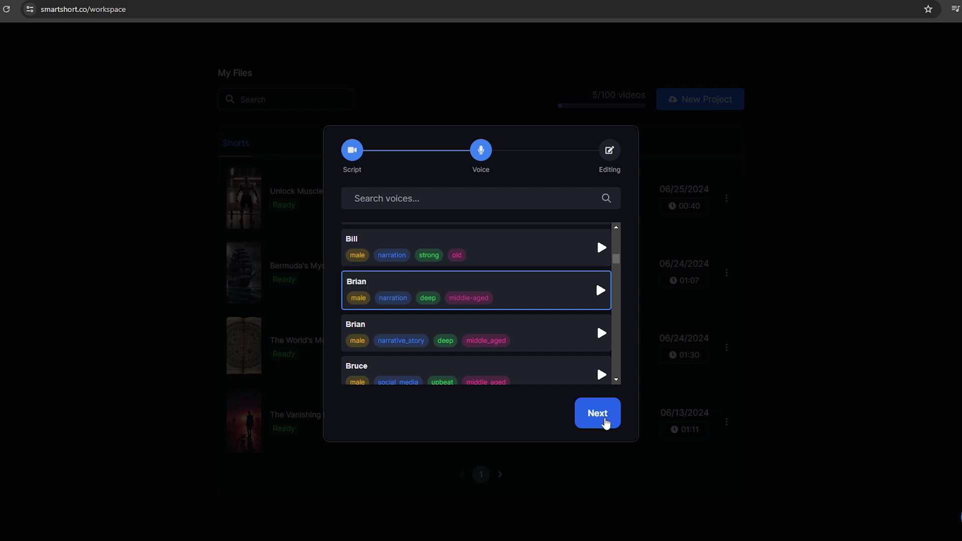
pyautogui.click(606, 421)
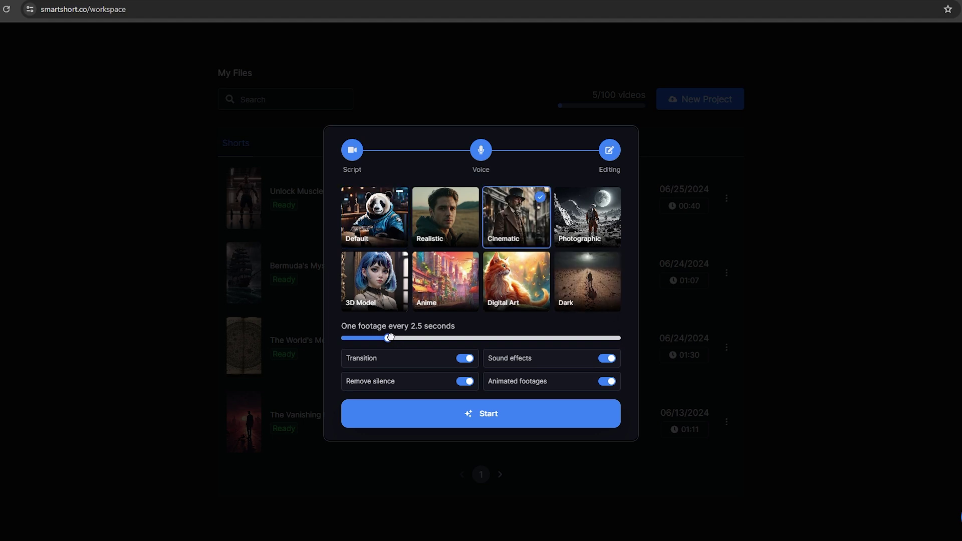
# Change footage to every 2 seconds in Cinematic style and start generating the short.
pyautogui.moveTo(390, 337); pyautogui.dragTo(351, 341)
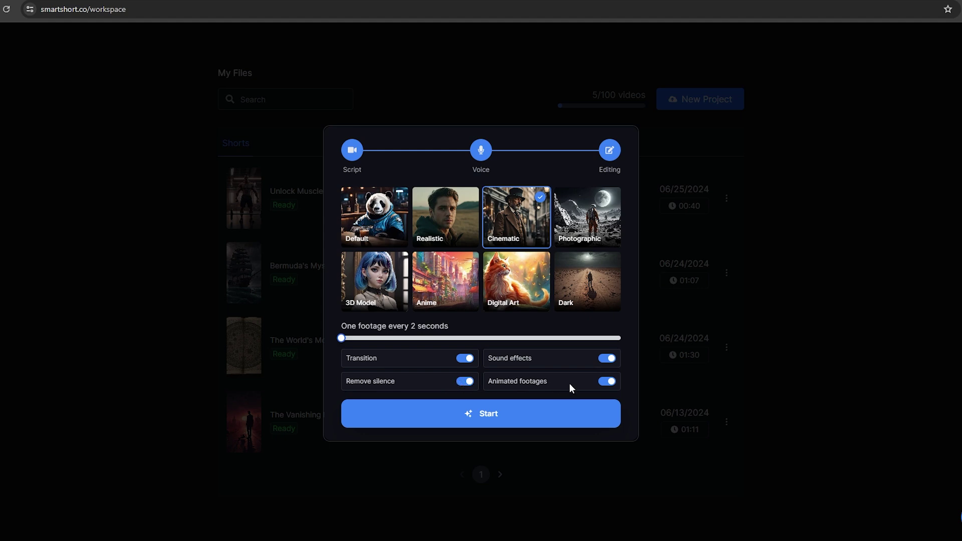
pyautogui.click(577, 414)
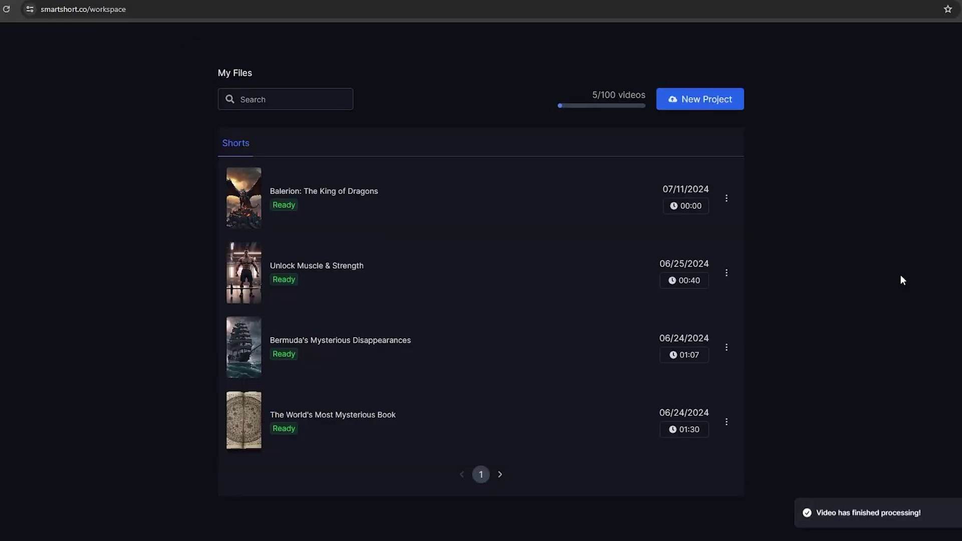
# Open Balerion: The King of Dragons, browse its caption styles, then show the Footage list.
pyautogui.click(317, 194)
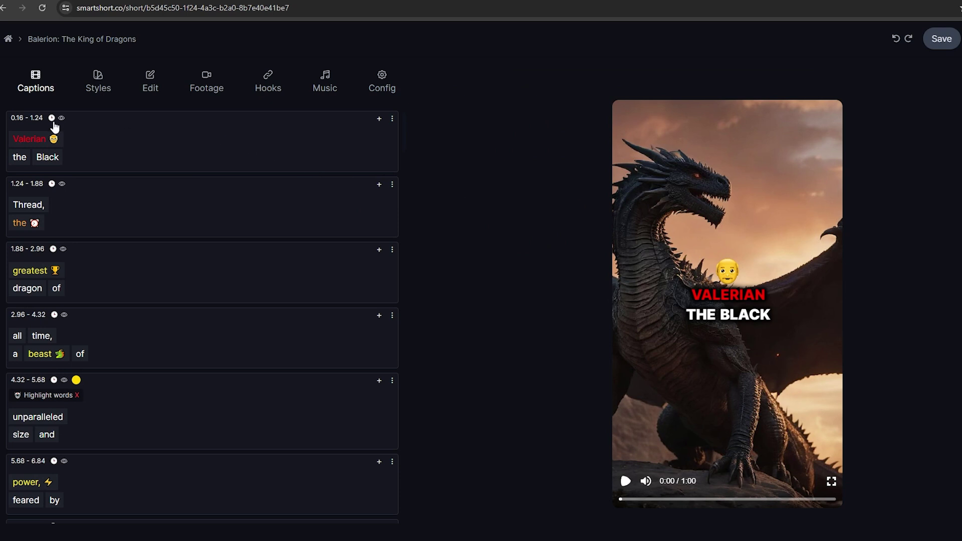
pyautogui.click(95, 84)
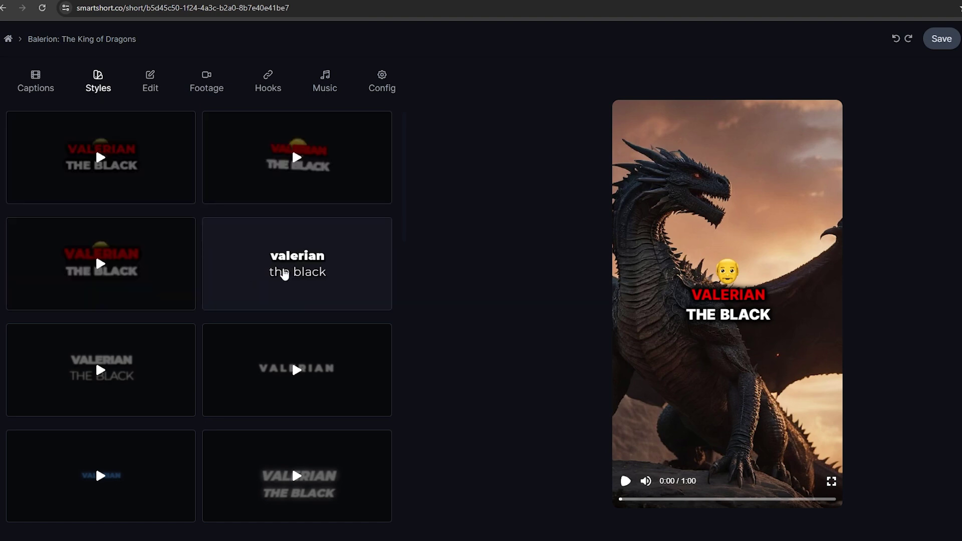
pyautogui.scroll(-1, 257, 355)
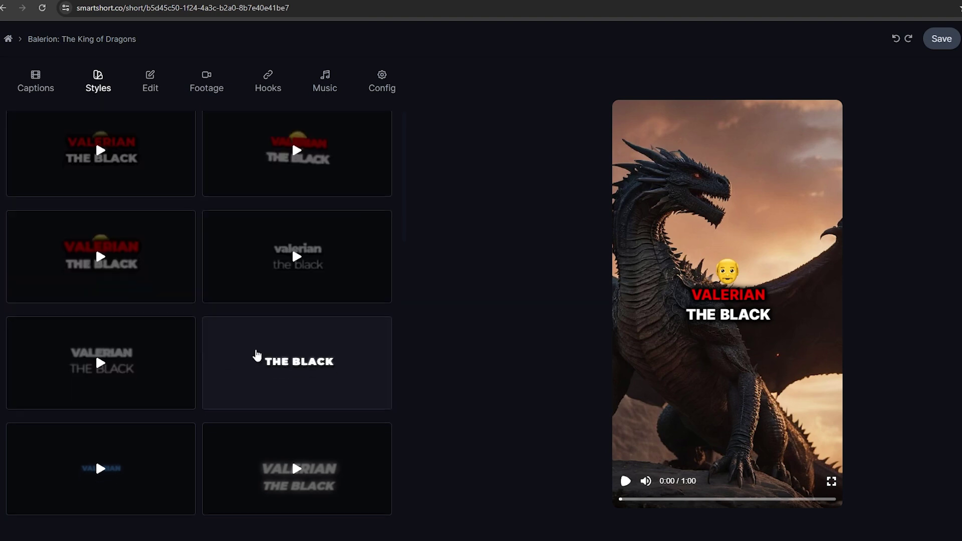
pyautogui.scroll(-1, 145, 363)
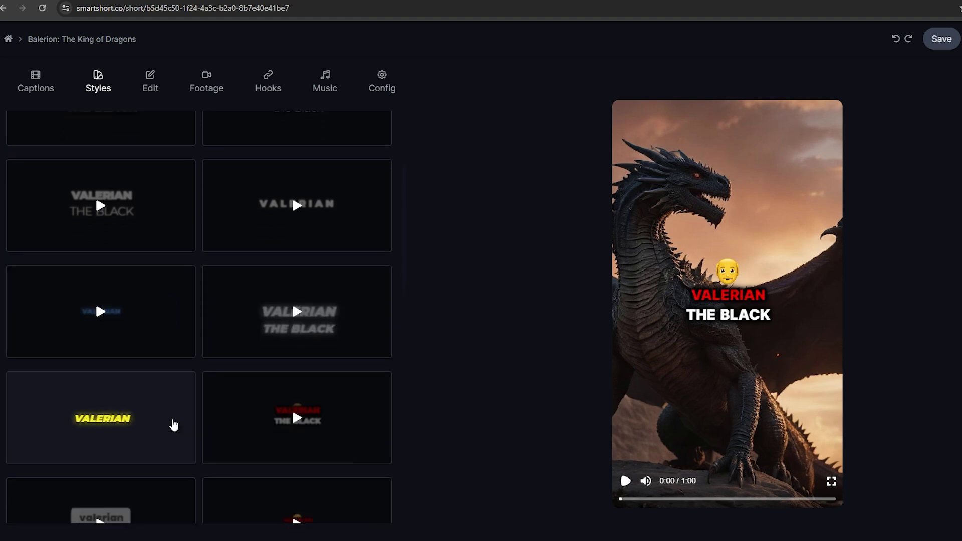
pyautogui.scroll(3, 157, 359)
pyautogui.click(216, 89)
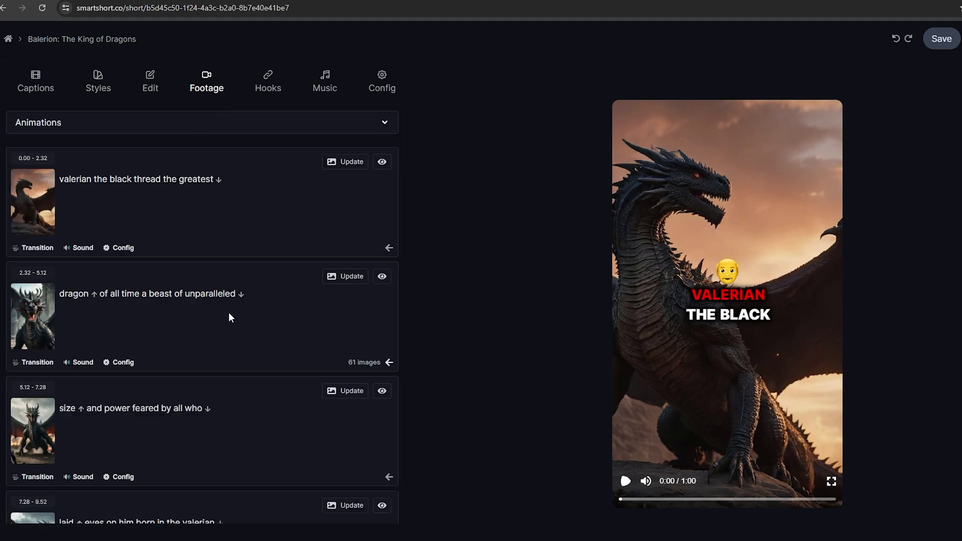
pyautogui.click(334, 276)
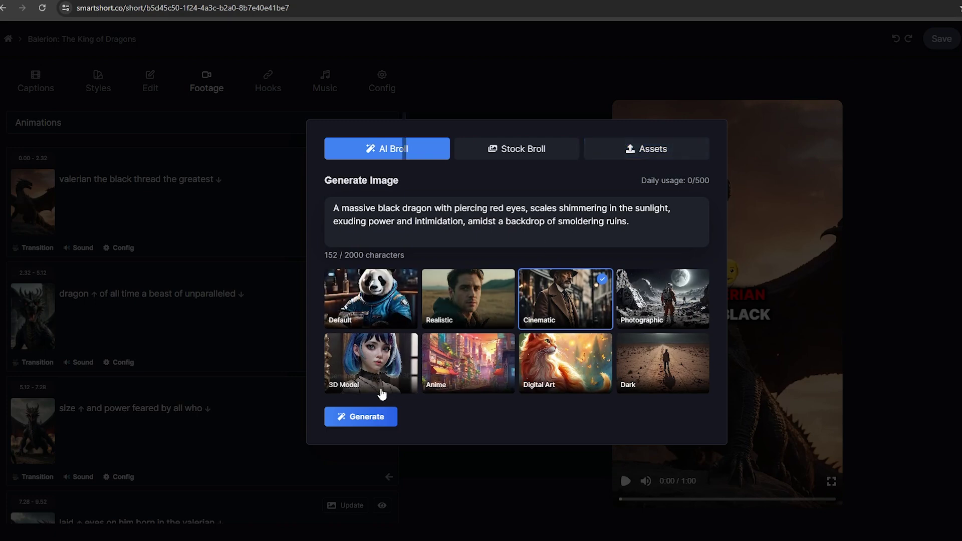
pyautogui.click(488, 104)
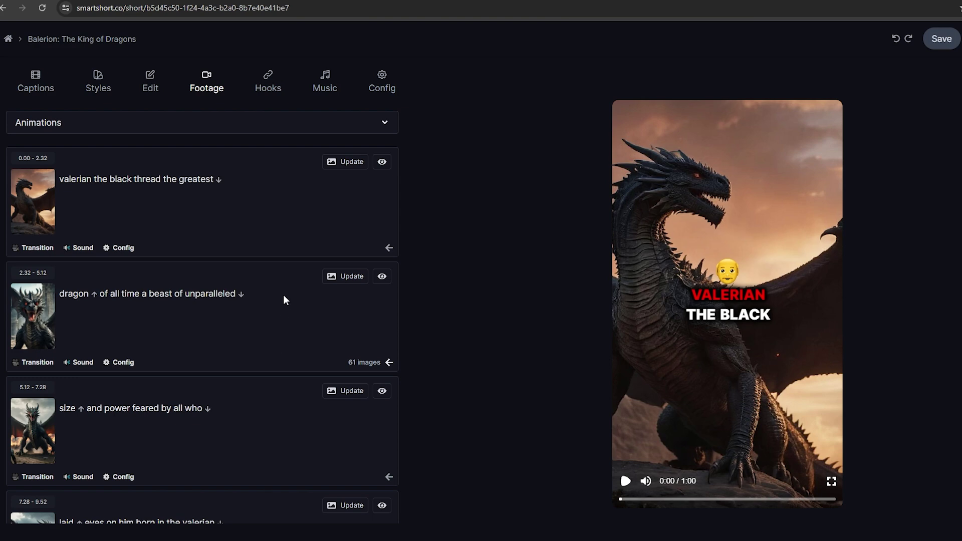
# Browse the background music tracks and save the Balerion short.
pyautogui.click(326, 87)
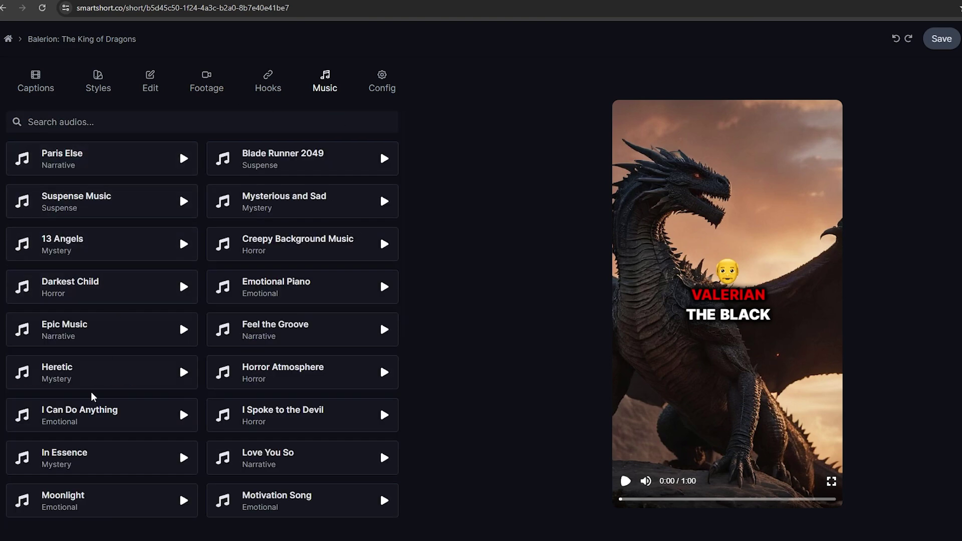
pyautogui.scroll(-3, 158, 214)
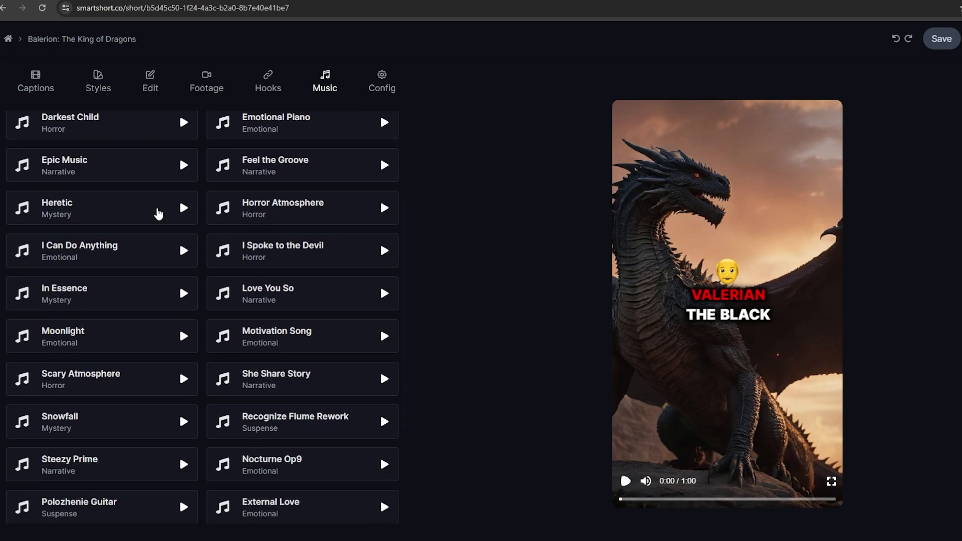
pyautogui.scroll(-3, 158, 213)
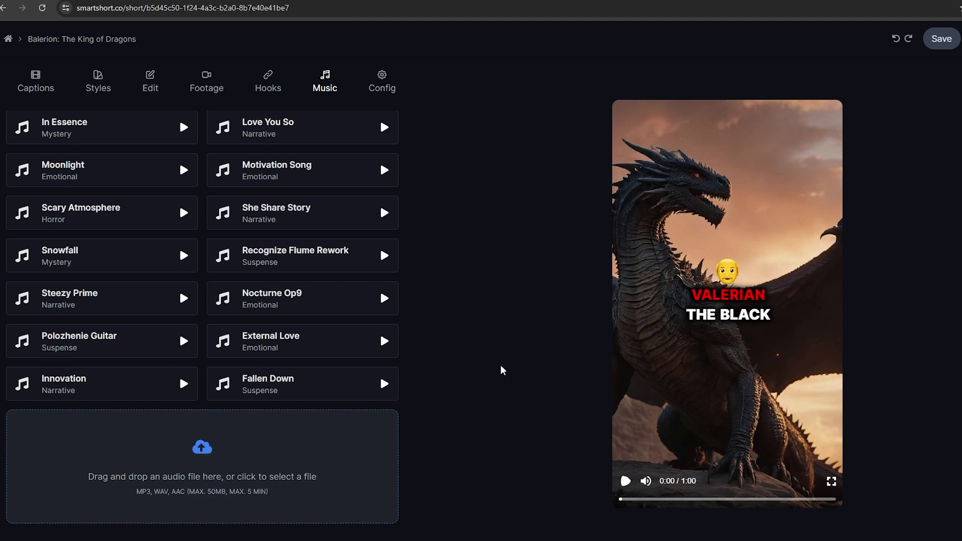
pyautogui.click(942, 39)
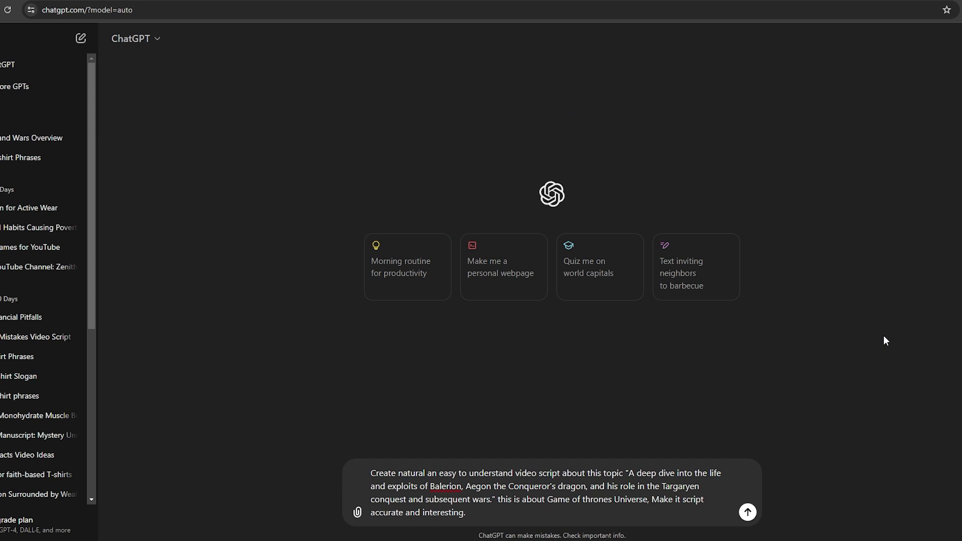
# Send the prompt requesting an easy, accurate Game of Thrones script about Balerion.
pyautogui.click(748, 512)
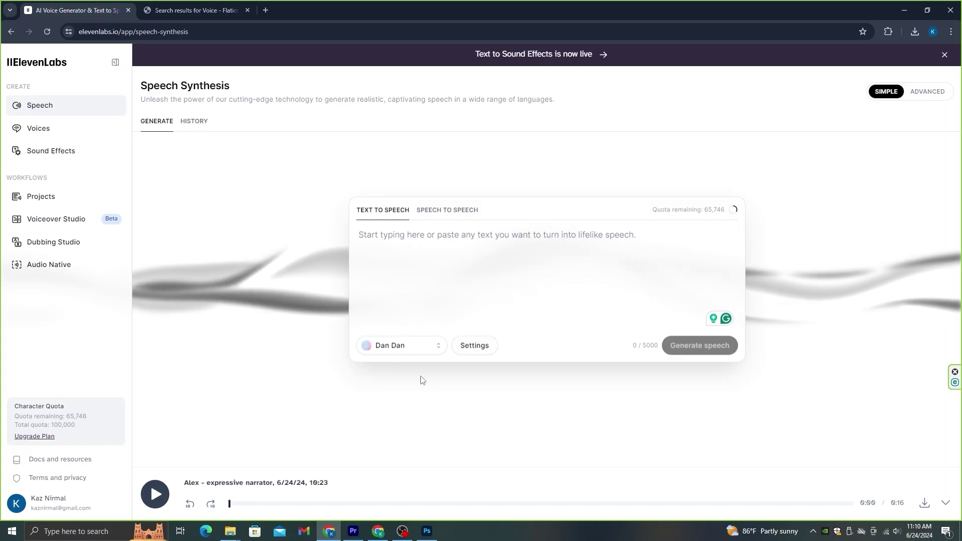
# Preview and choose James as the narration voice, then select Balerion's origin paragraph.
pyautogui.click(411, 353)
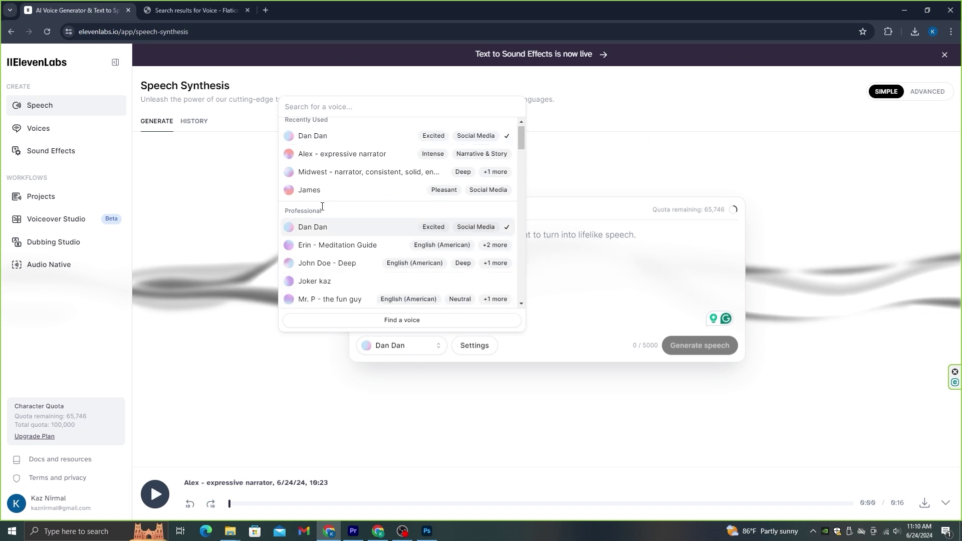
pyautogui.moveTo(333, 197)
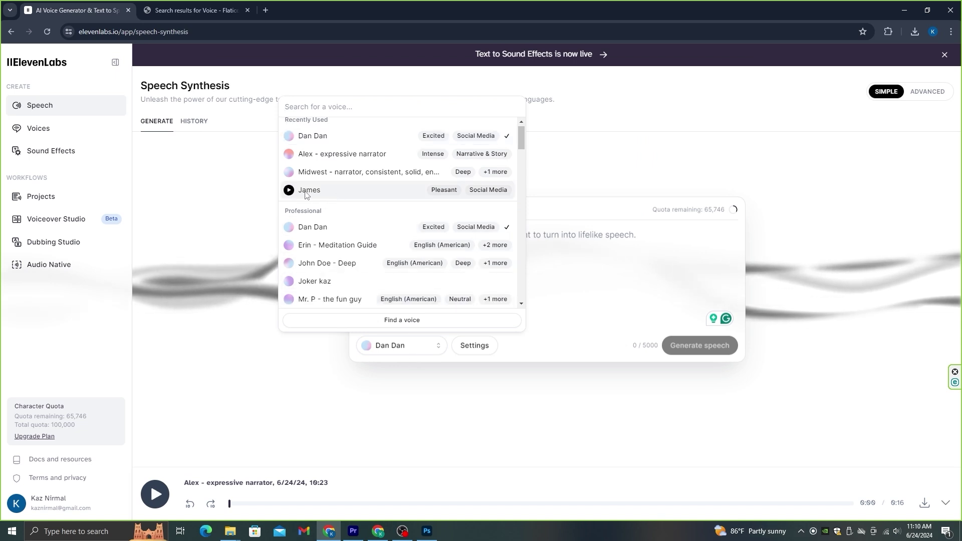
pyautogui.click(289, 191)
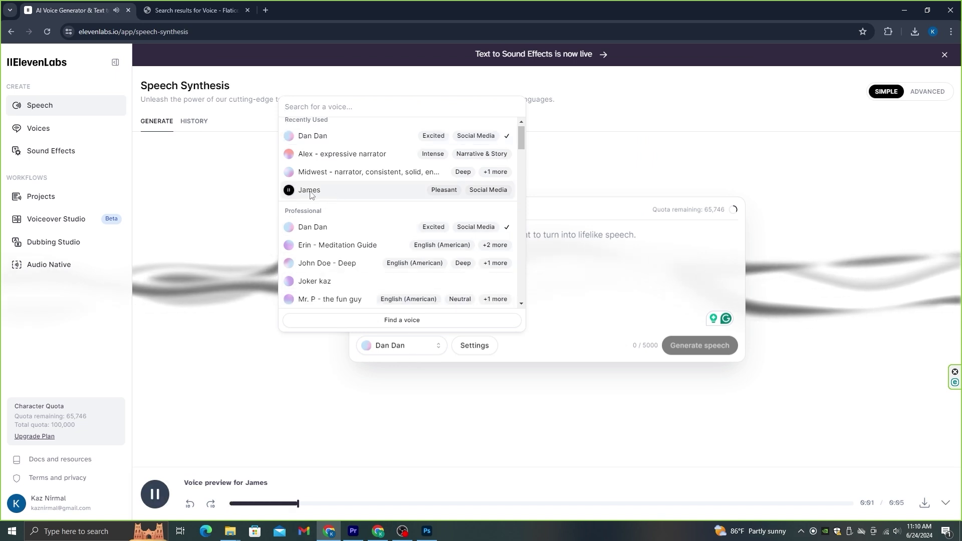
pyautogui.click(347, 194)
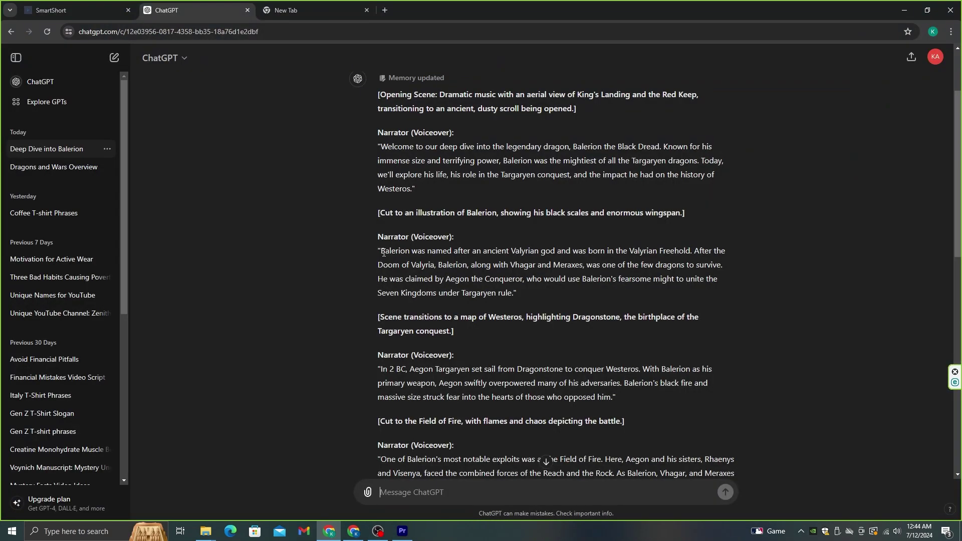
pyautogui.moveTo(381, 250); pyautogui.dragTo(515, 301)
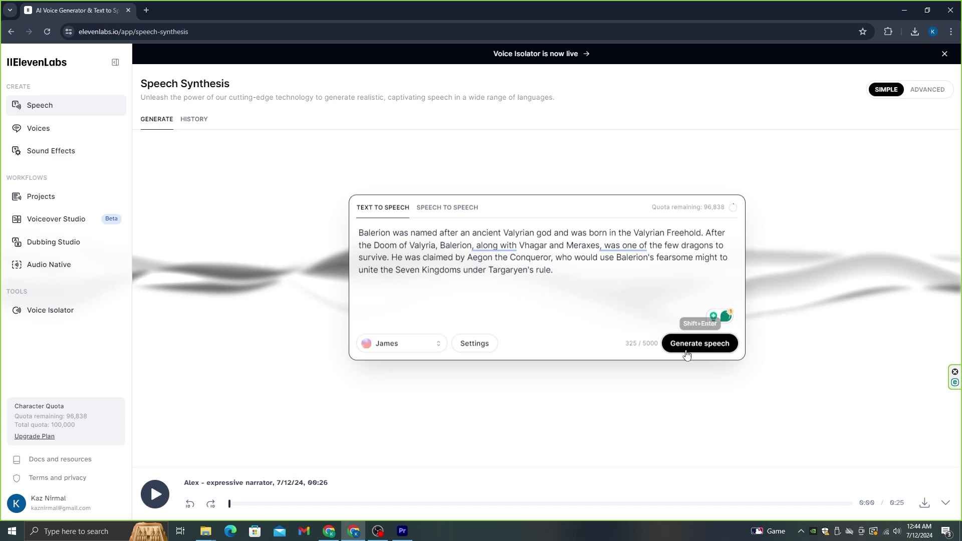
# Generate ElevenLabs speech from the pasted paragraph about Balerion's Valyrian-god namesake.
pyautogui.click(698, 343)
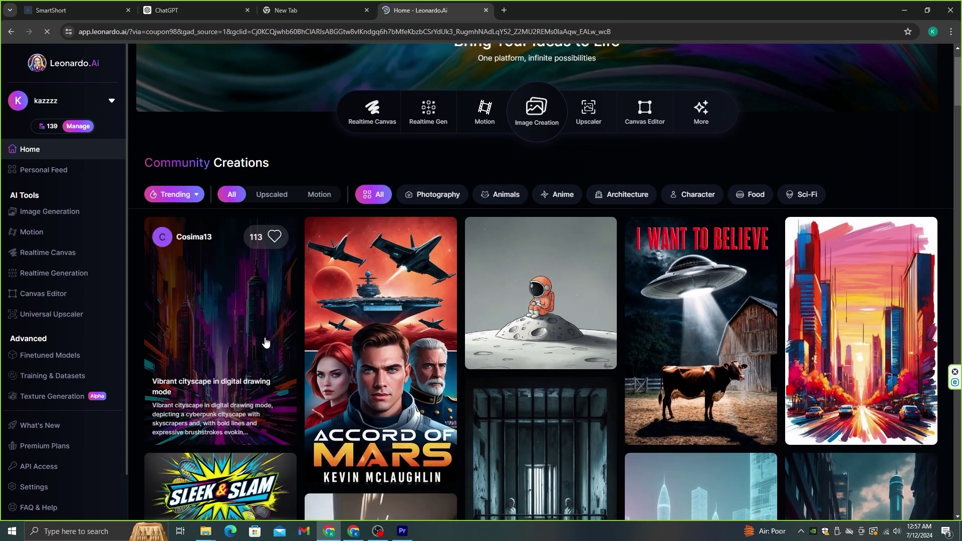
# Paste the King's Landing Red Keep sunset prompt and generate it at 768×1024.
pyautogui.click(264, 340)
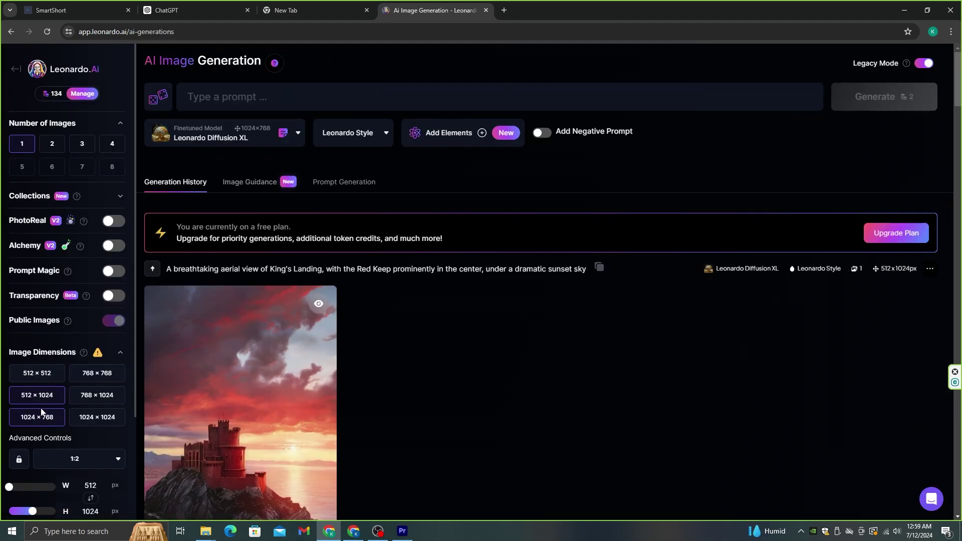
pyautogui.click(96, 401)
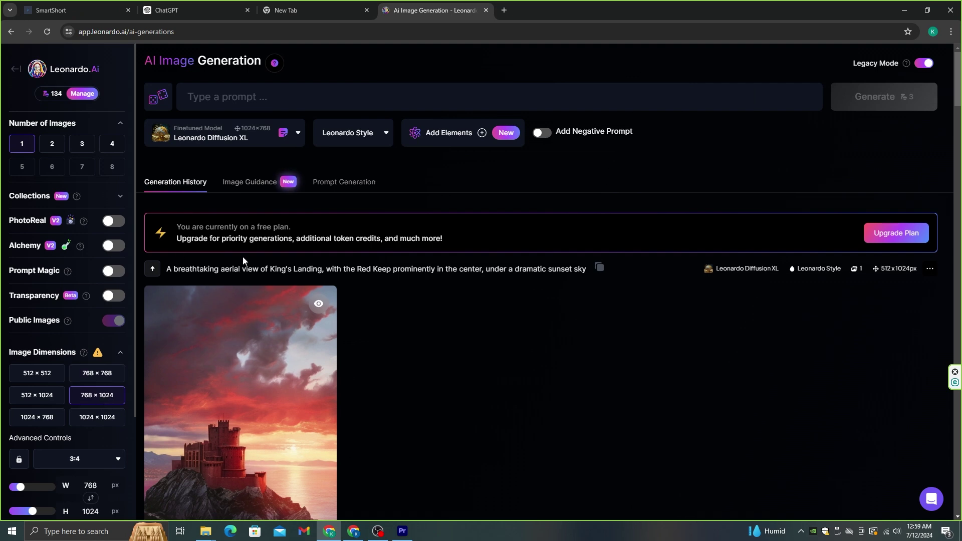
pyautogui.click(233, 101)
pyautogui.rightClick(233, 101)
pyautogui.click(272, 203)
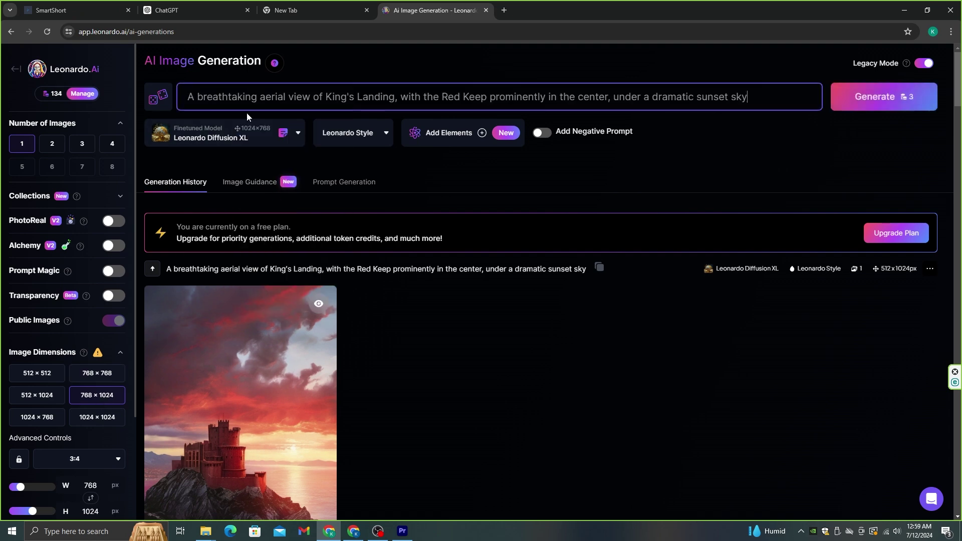
pyautogui.click(902, 100)
pyautogui.scroll(-1, 727, 151)
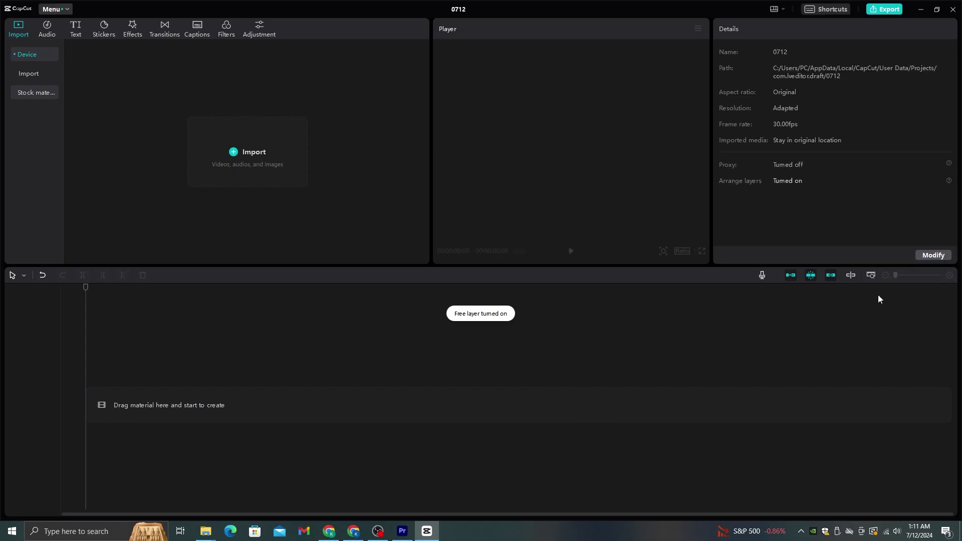
# Set the CapCut project aspect ratio to vertical 9:16 and save.
pyautogui.click(934, 255)
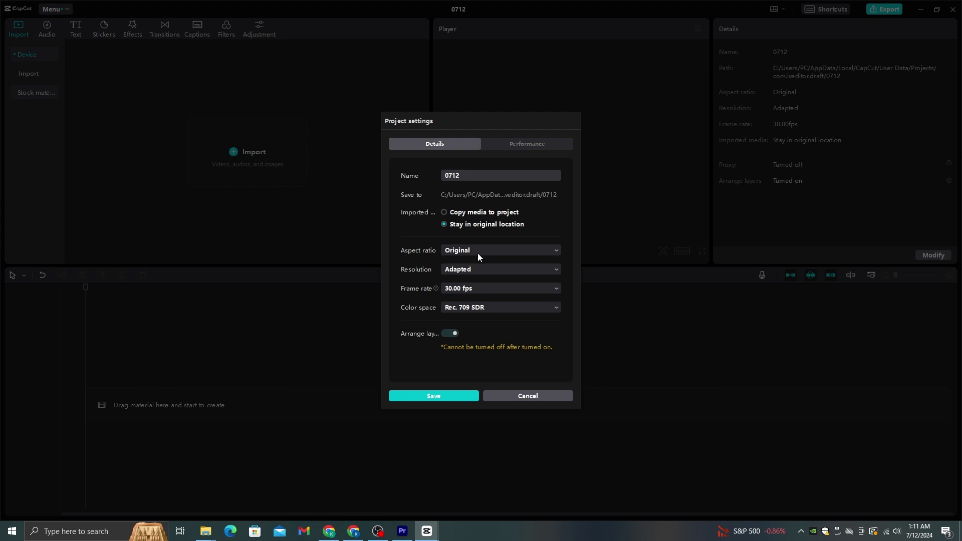
pyautogui.click(478, 255)
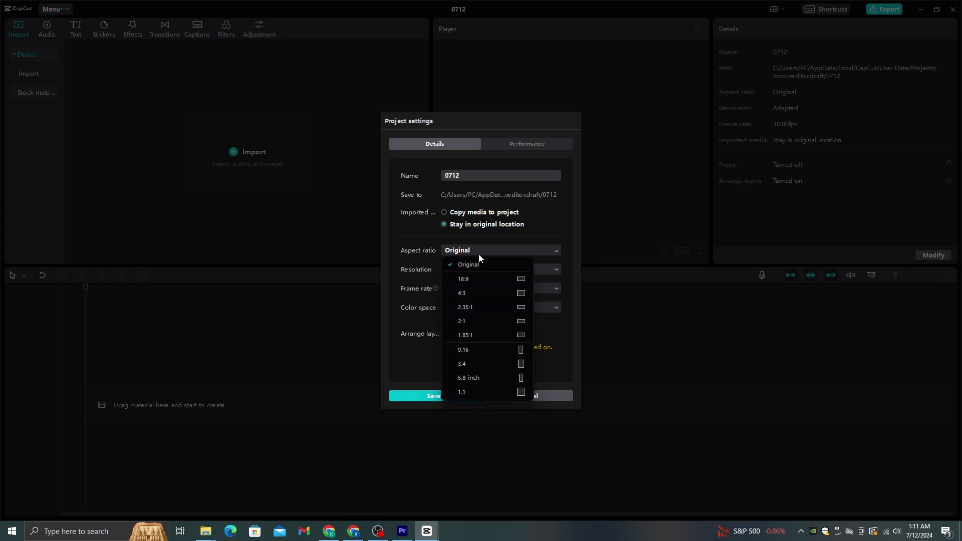
pyautogui.click(502, 351)
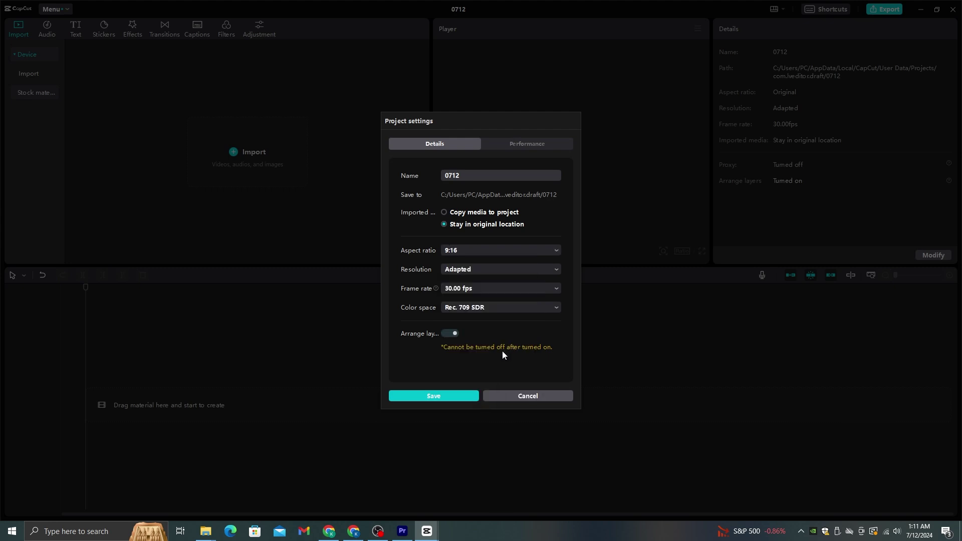
pyautogui.click(453, 394)
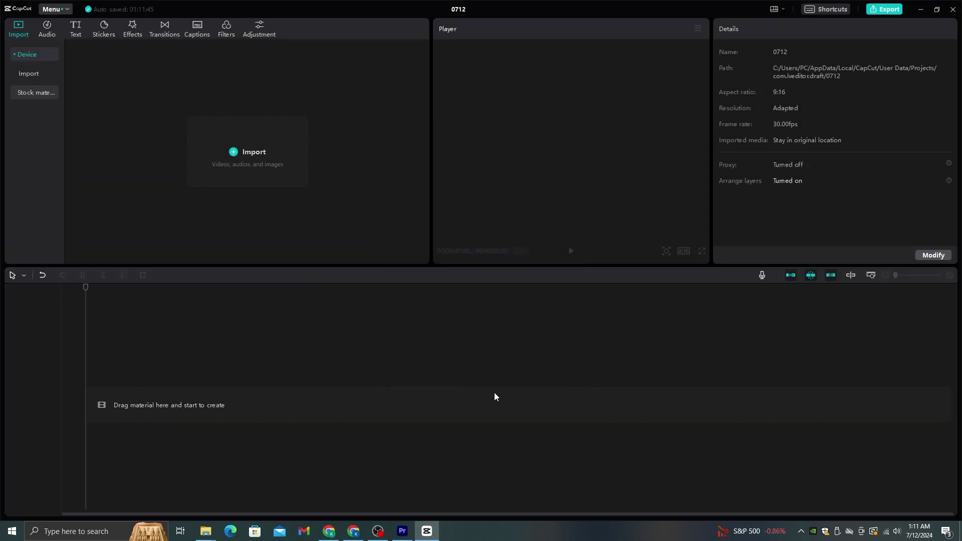
# Import the AI images and voiceover from Got vids, placing the mp3 on the timeline.
pyautogui.click(258, 167)
pyautogui.click(41, 55)
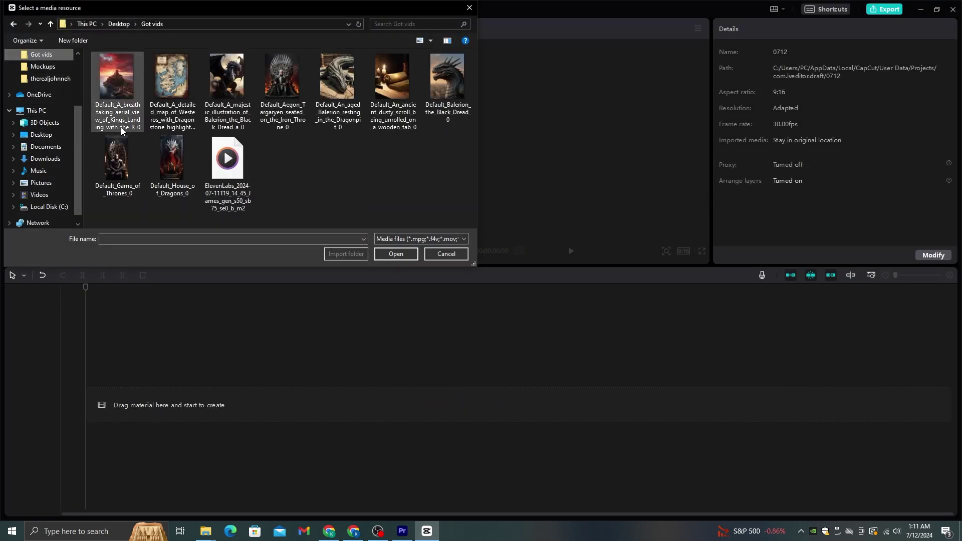
pyautogui.moveTo(457, 186); pyautogui.dragTo(120, 75)
pyautogui.click(402, 255)
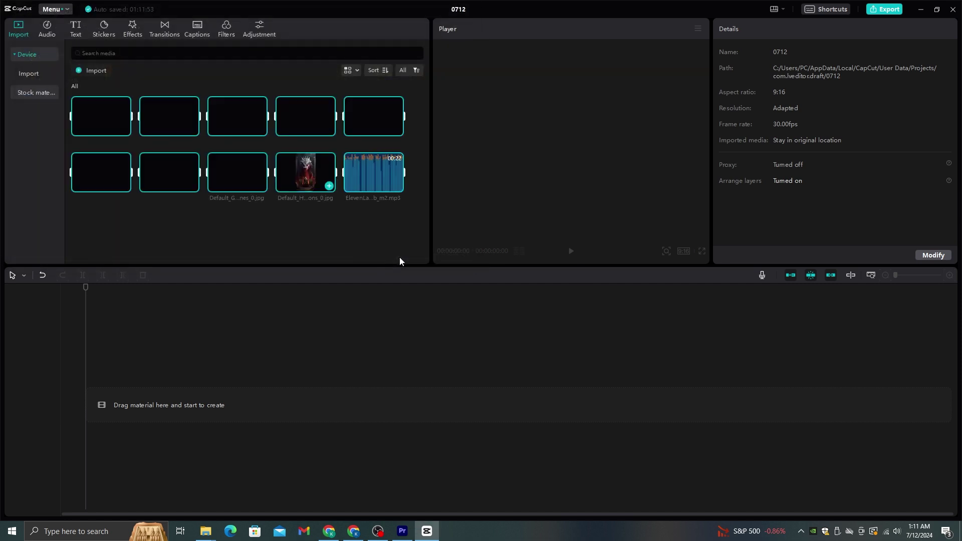
pyautogui.moveTo(365, 187); pyautogui.dragTo(108, 409)
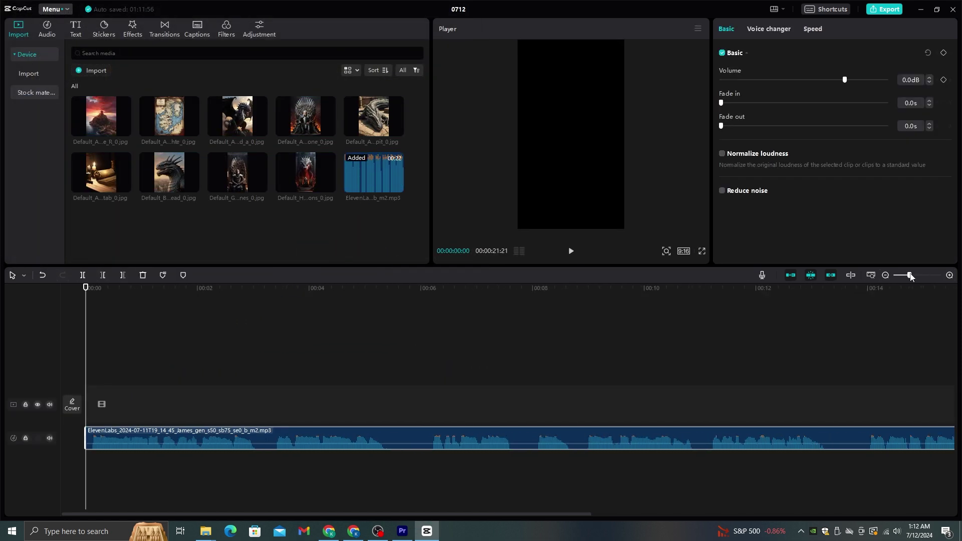
# Place the King's Landing image first, trim it, scale to 144%, and add the remaining images.
pyautogui.moveTo(101, 121); pyautogui.dragTo(85, 407)
pyautogui.moveTo(348, 407); pyautogui.dragTo(263, 404)
pyautogui.moveTo(625, 206); pyautogui.dragTo(648, 236)
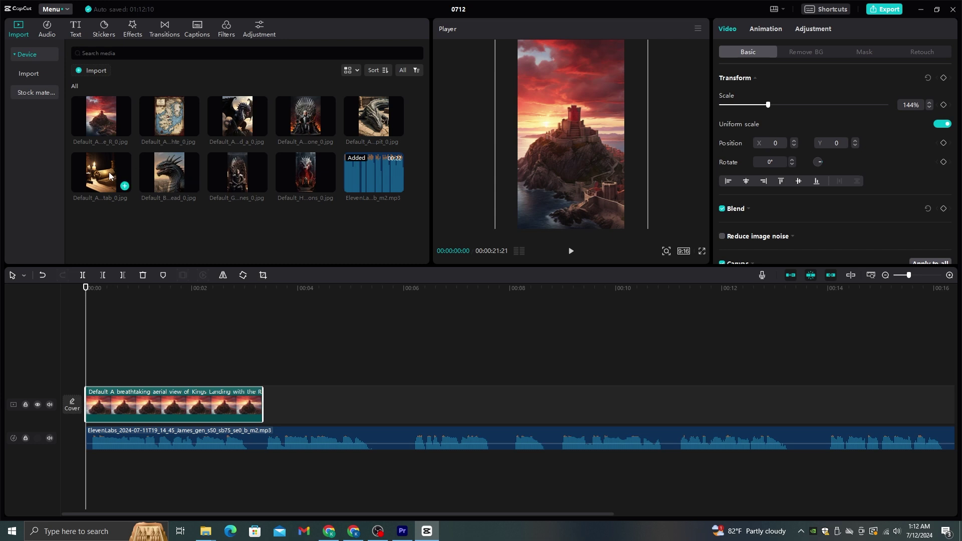
pyautogui.moveTo(125, 186); pyautogui.dragTo(265, 406)
pyautogui.click(96, 289)
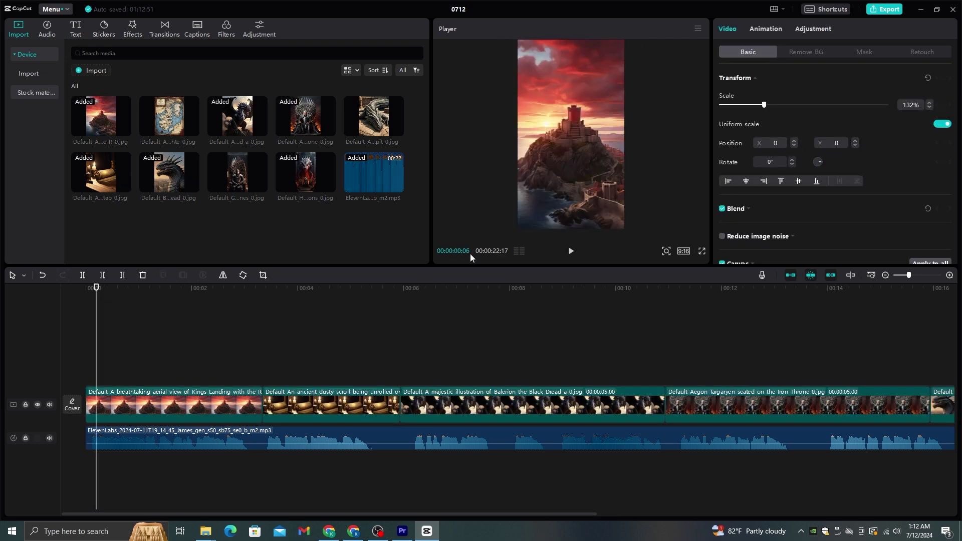
# Apply the Pendulum 2 combo animation to the first clip and the scroll clip.
pyautogui.click(759, 29)
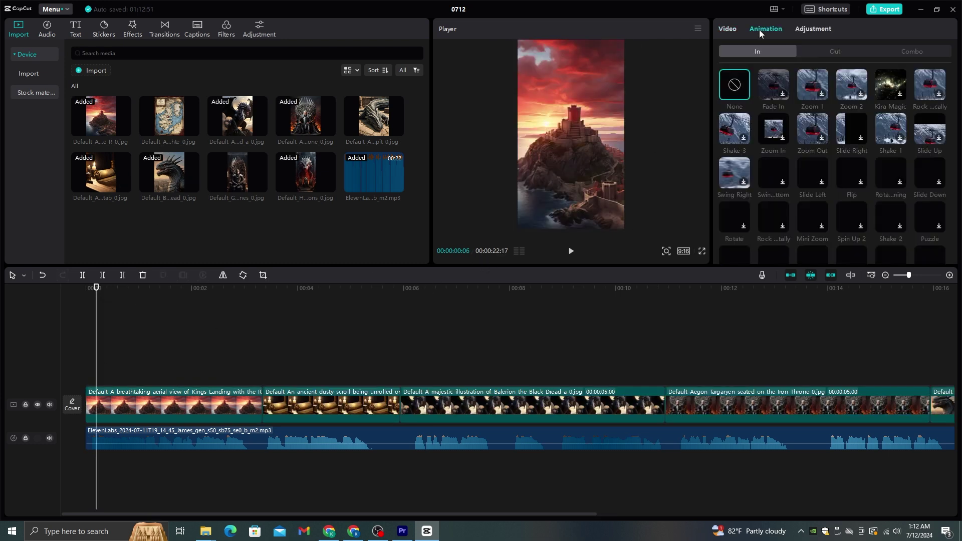
pyautogui.click(901, 55)
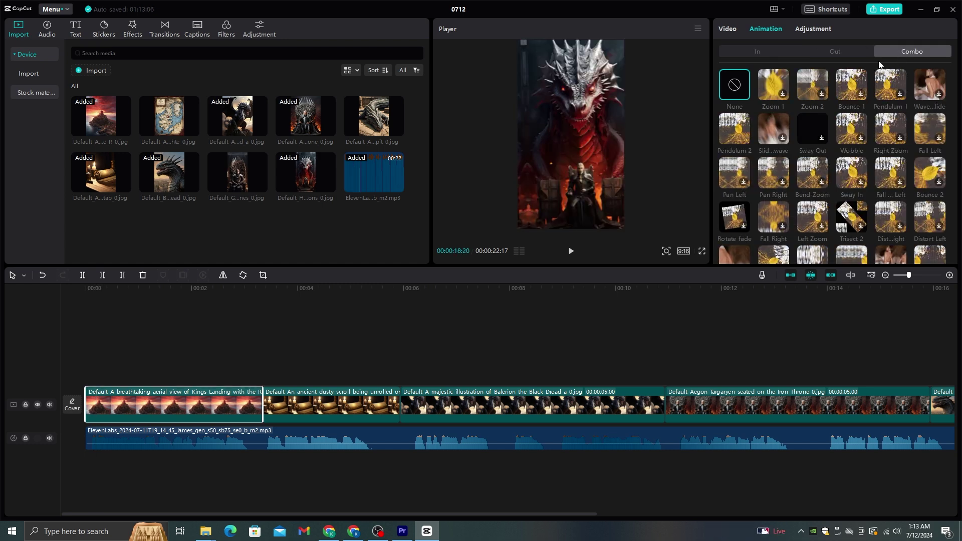
pyautogui.click(736, 138)
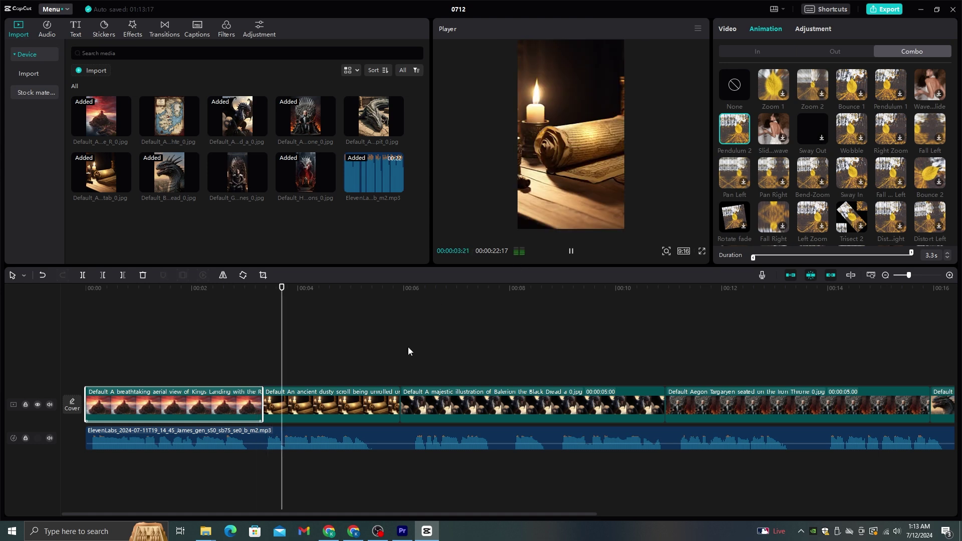
pyautogui.click(360, 397)
pyautogui.click(737, 138)
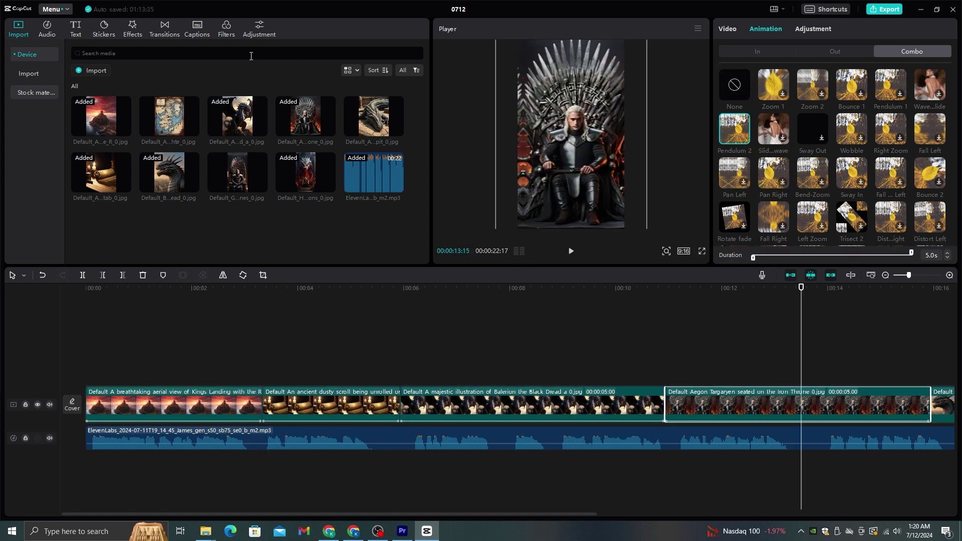
# Auto-generate captions from the English voiceover.
pyautogui.click(74, 32)
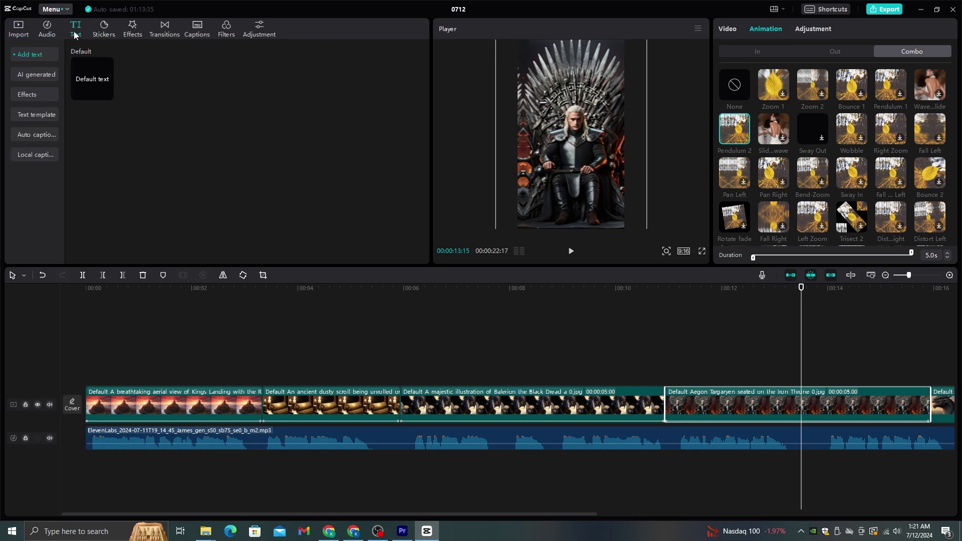
pyautogui.click(46, 134)
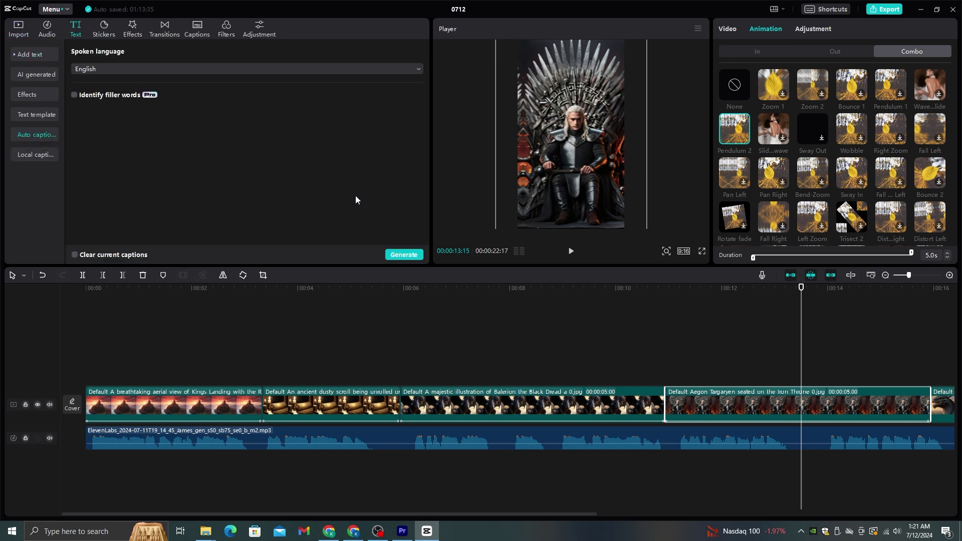
pyautogui.click(391, 254)
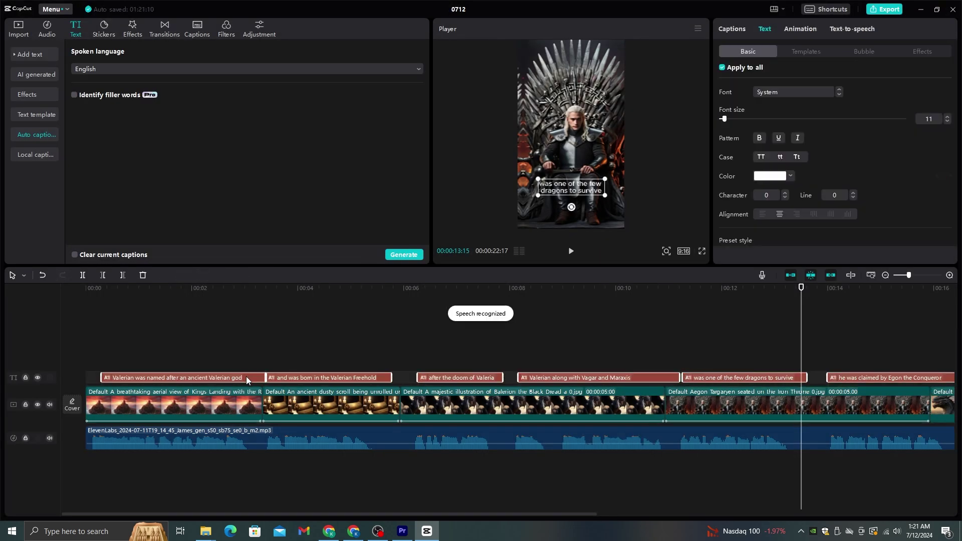
# Move the captions above the figure's head and style them uppercase ZY Modern, size 17.
pyautogui.moveTo(571, 193); pyautogui.dragTo(575, 132)
pyautogui.click(761, 158)
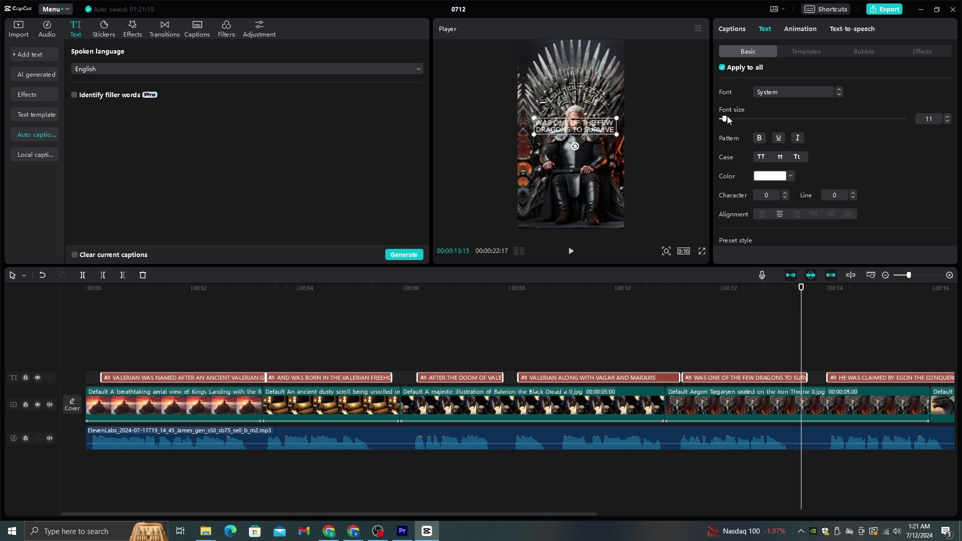
pyautogui.moveTo(726, 119); pyautogui.dragTo(727, 119)
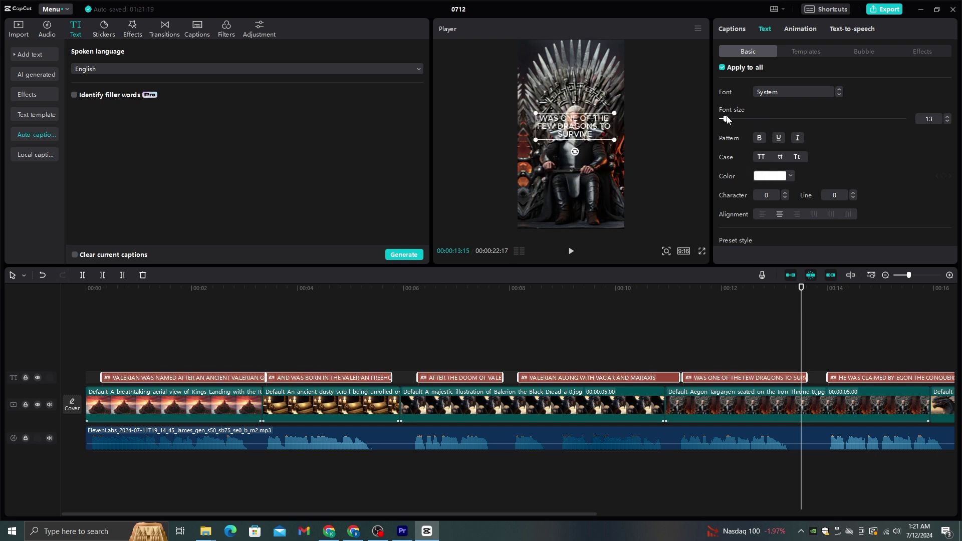
pyautogui.click(774, 91)
pyautogui.click(786, 119)
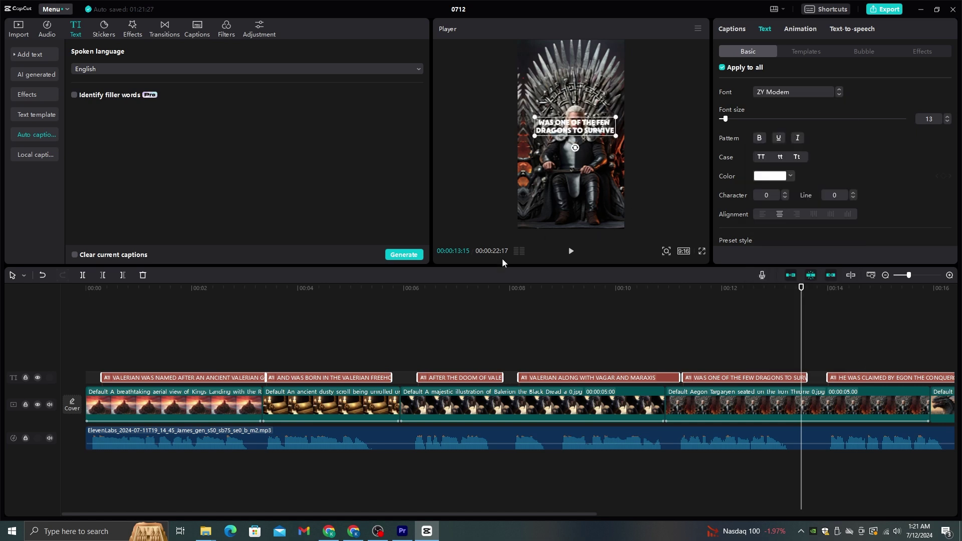
pyautogui.moveTo(726, 121); pyautogui.dragTo(730, 121)
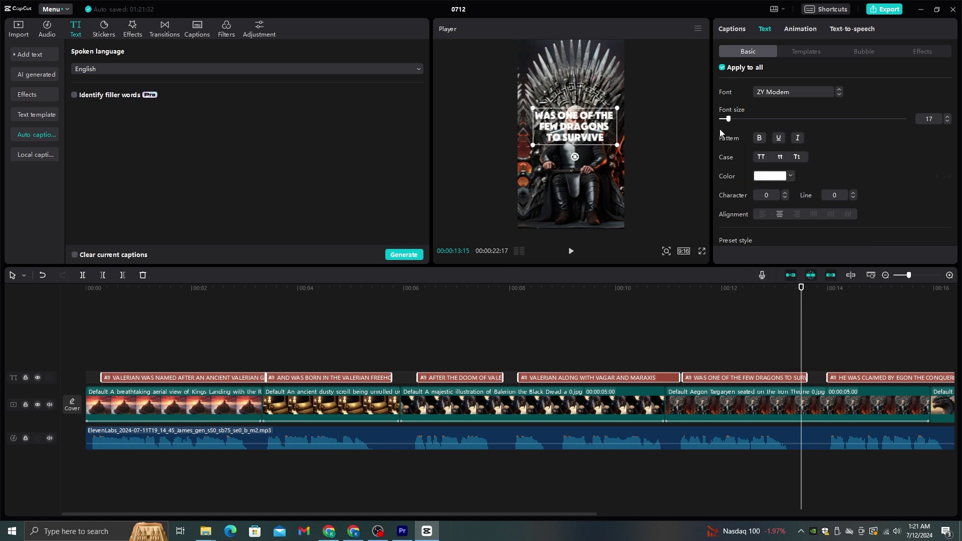
pyautogui.click(929, 53)
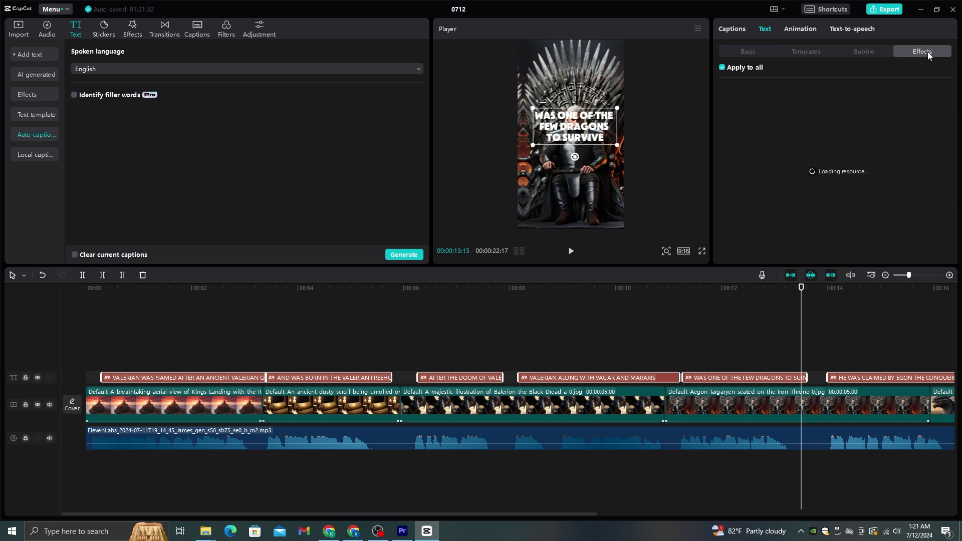
# Apply the yellow glow ART effect, select every caption clip, and show the caption animation presets.
pyautogui.scroll(-5, 903, 111)
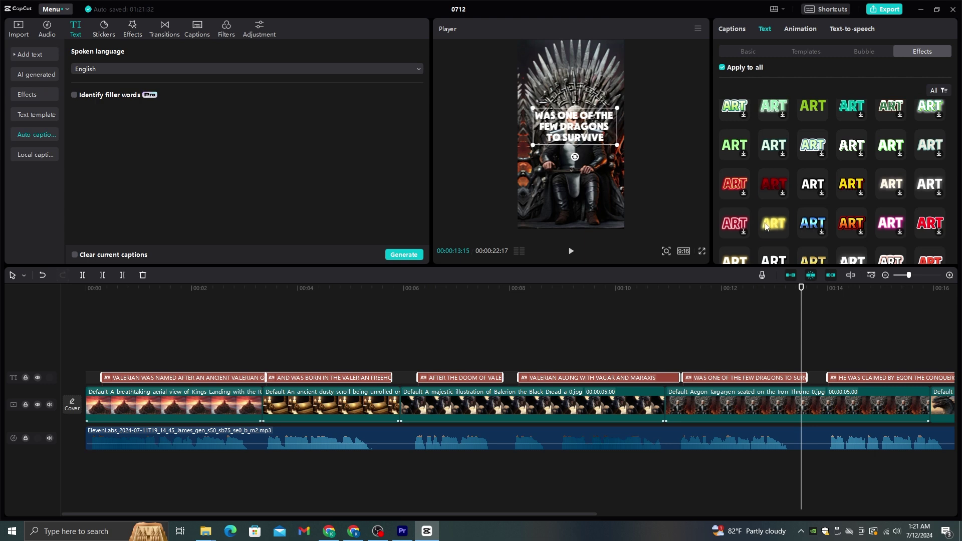
pyautogui.click(768, 226)
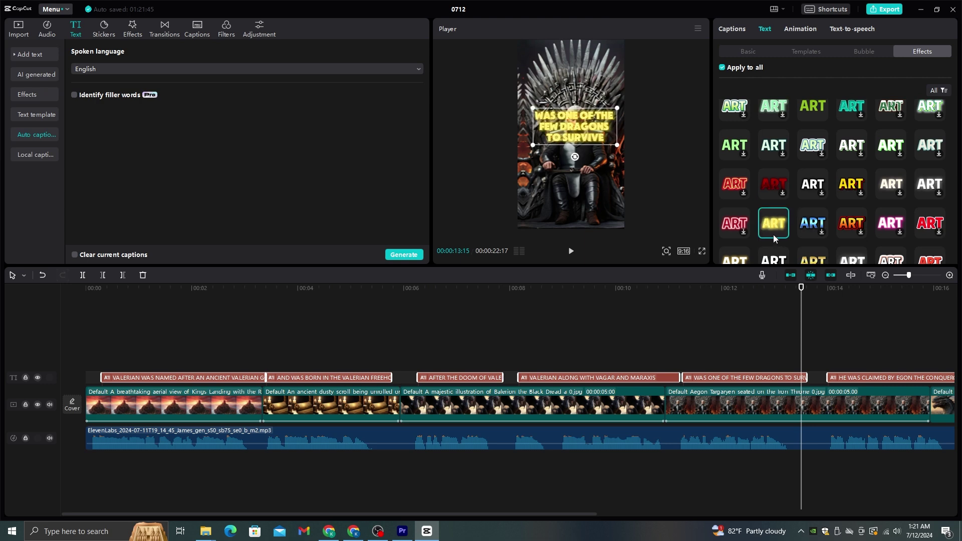
pyautogui.moveTo(100, 346); pyautogui.dragTo(859, 357)
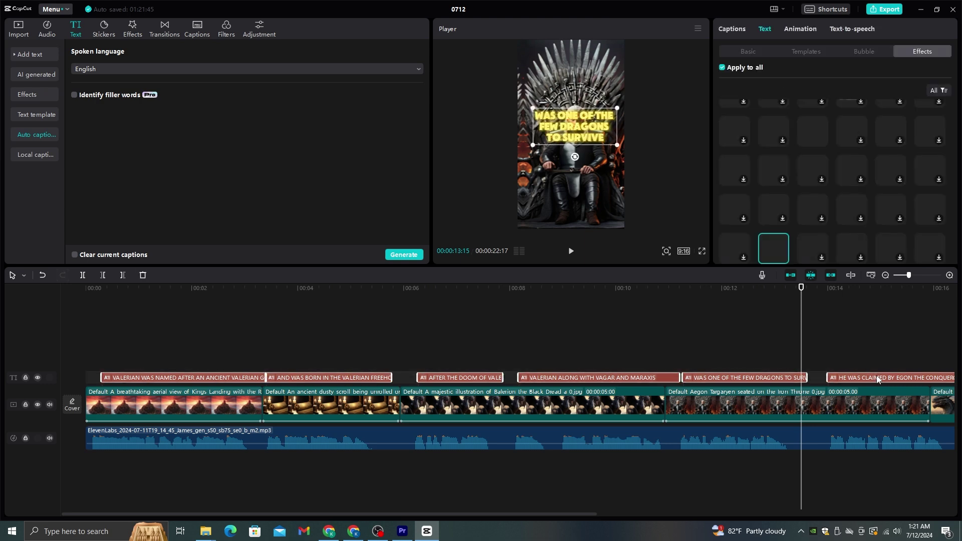
pyautogui.click(797, 30)
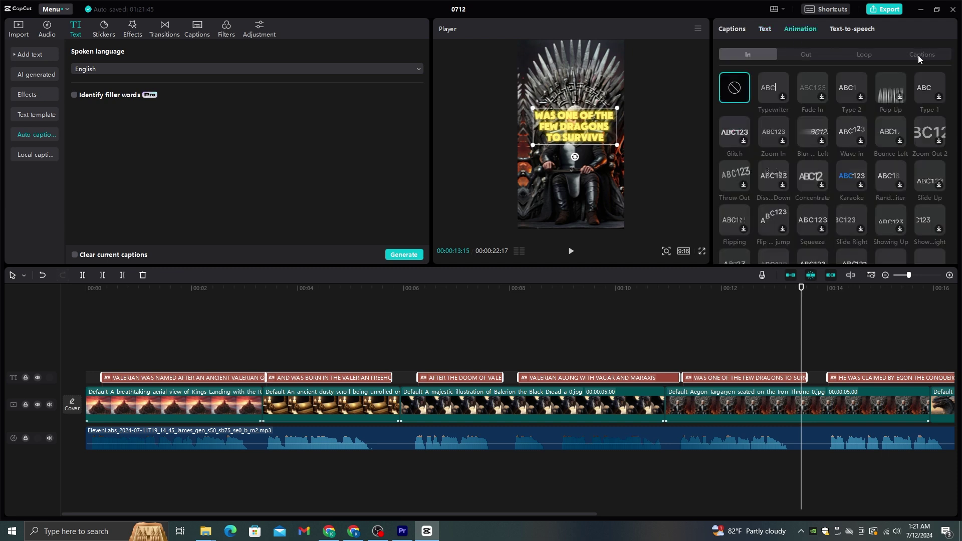
pyautogui.click(918, 55)
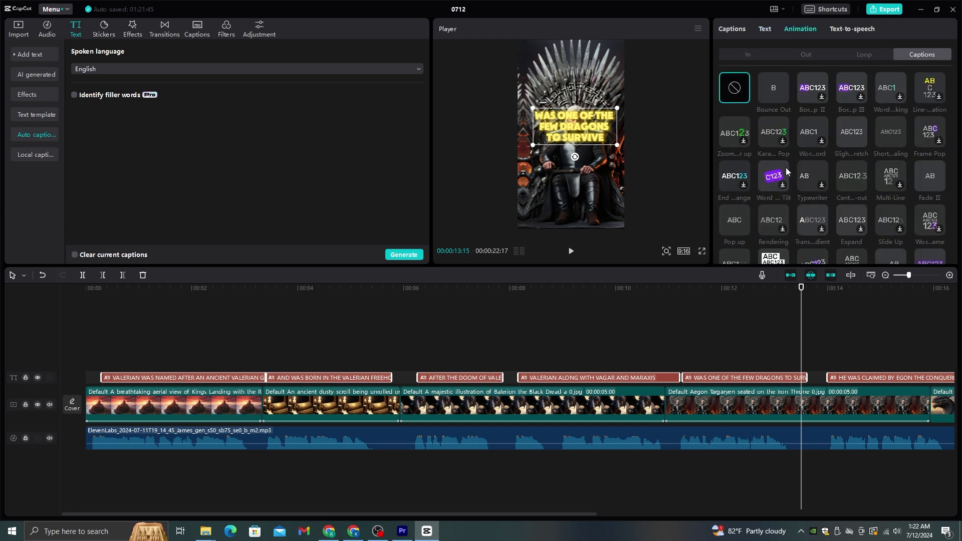